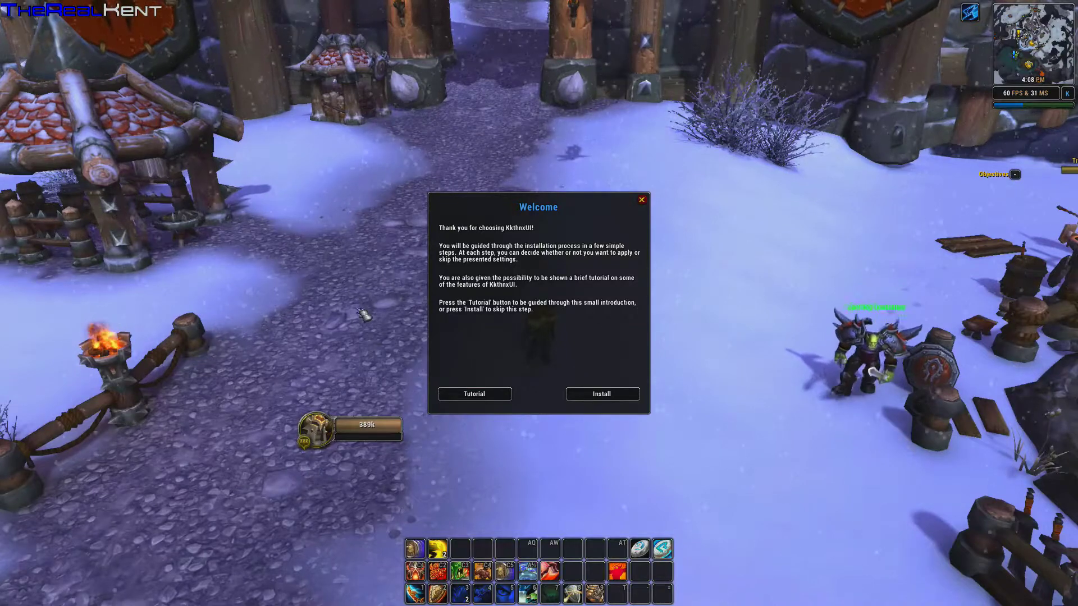
# - Run KkthnxUI install steps 1–4 (essential settings, chat setup), reload, and hide the support popup
pyautogui.click(595, 395)
pyautogui.click(597, 396)
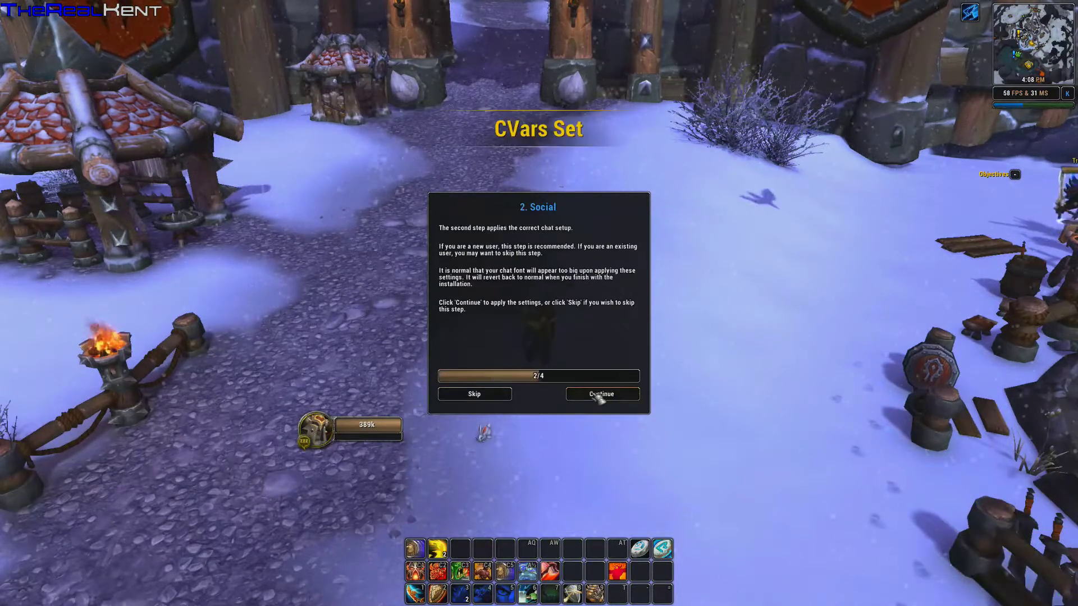
pyautogui.click(599, 396)
pyautogui.click(600, 396)
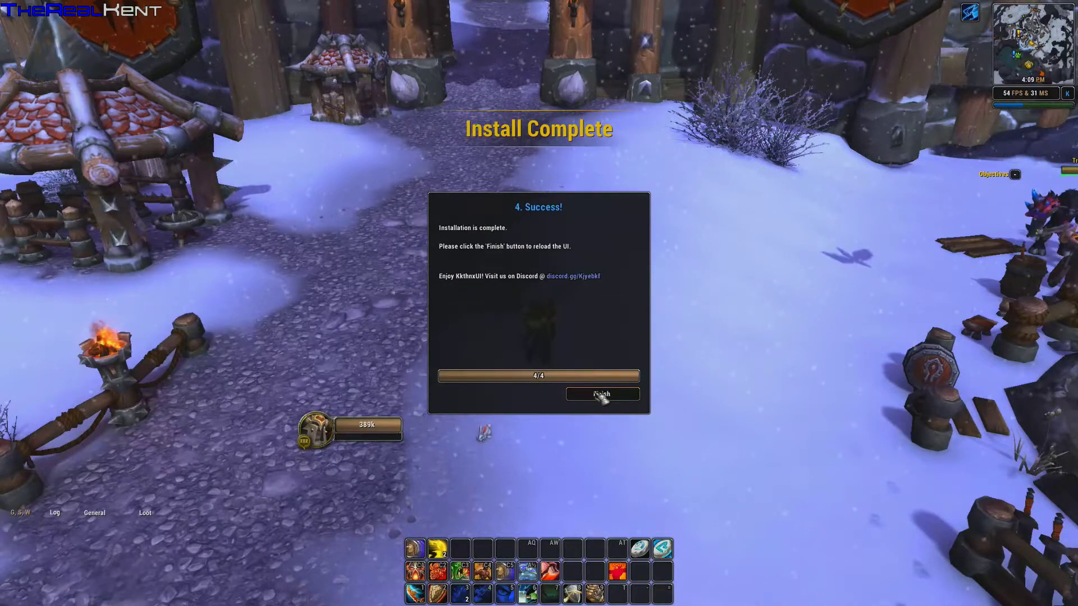
pyautogui.click(601, 395)
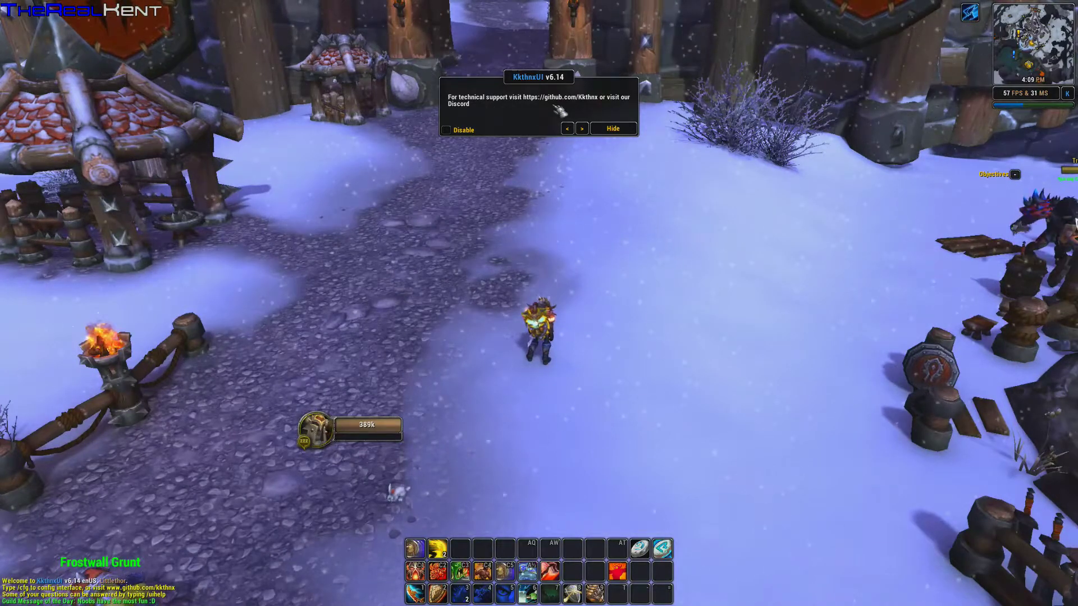
pyautogui.click(614, 128)
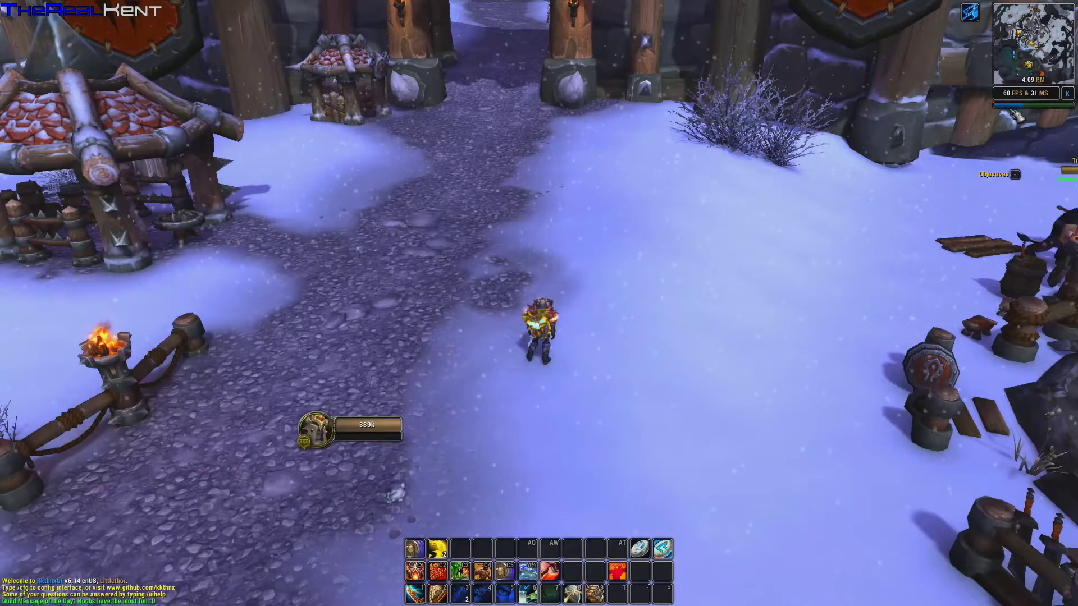
# - Check the Dungeons & Raids window, then enable KkthnxUI's Move UI anchors from the minimap K button
pyautogui.moveTo(1017, 108)
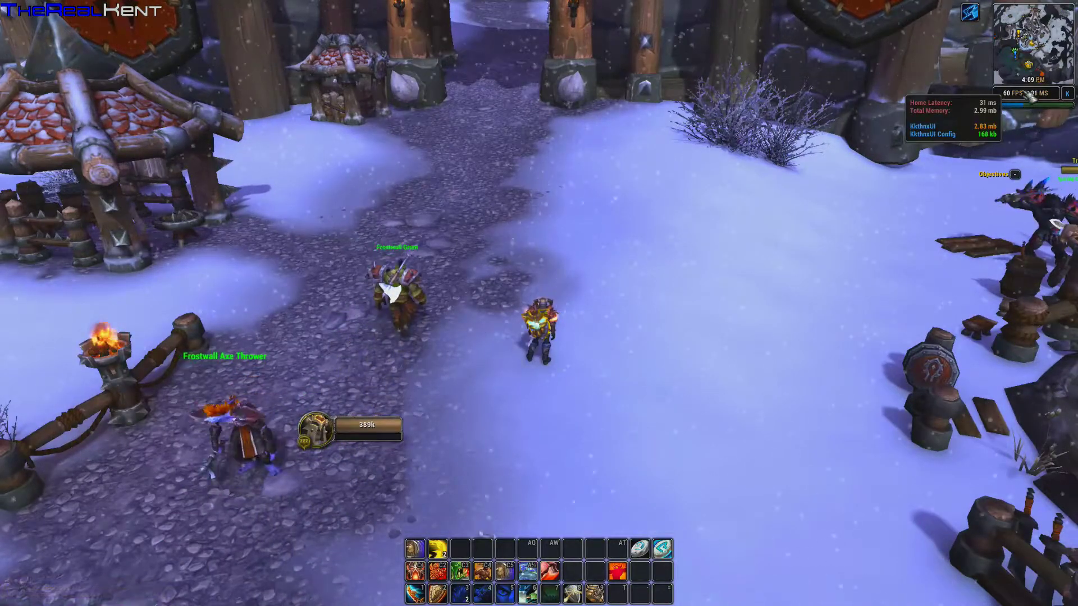
pyautogui.press('i')
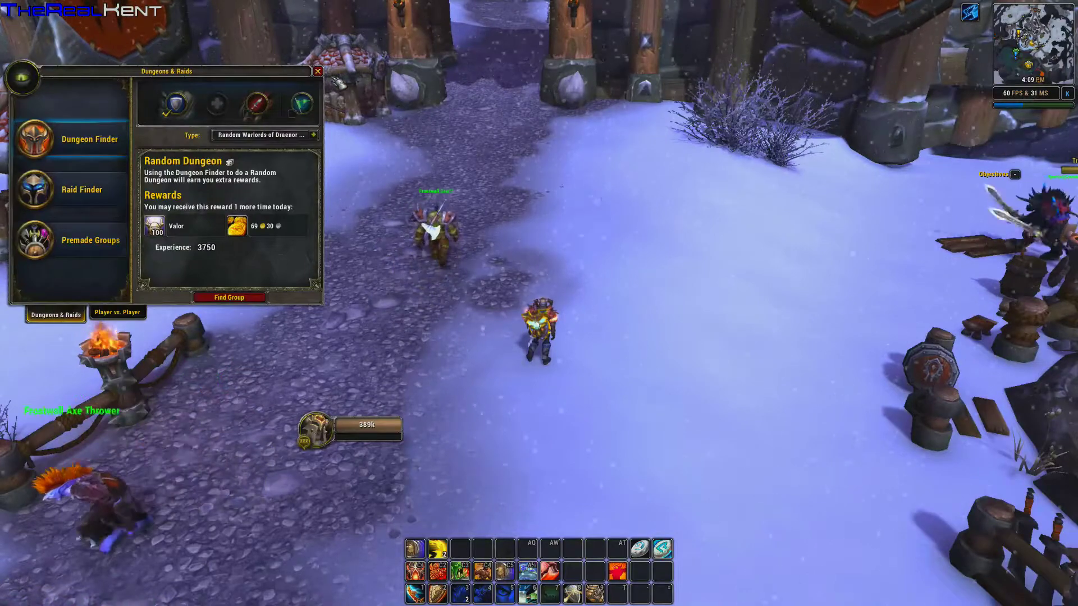
pyautogui.press('Escape')
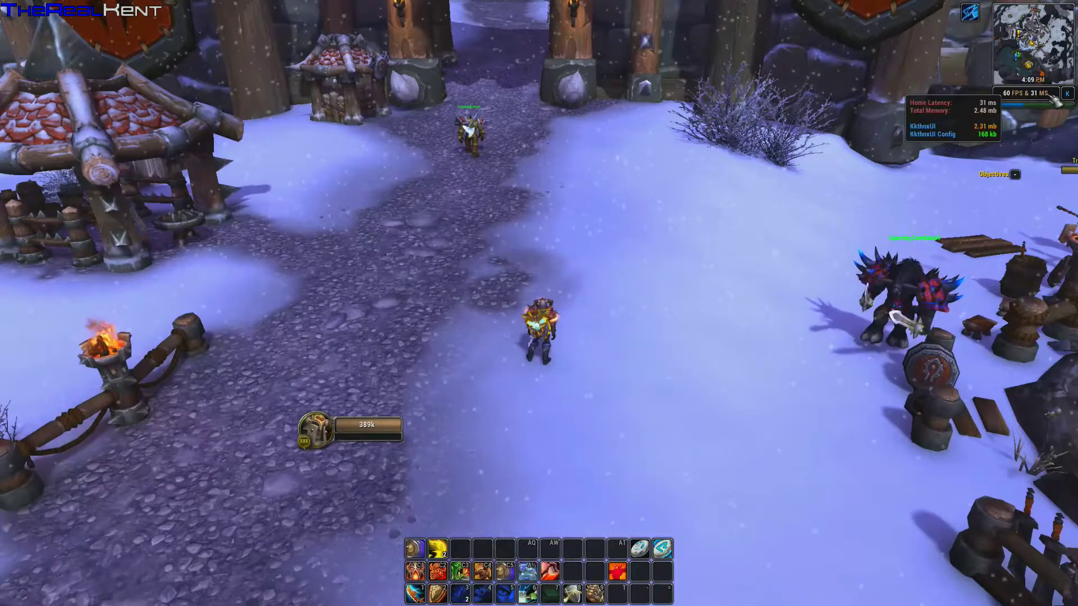
pyautogui.press('i')
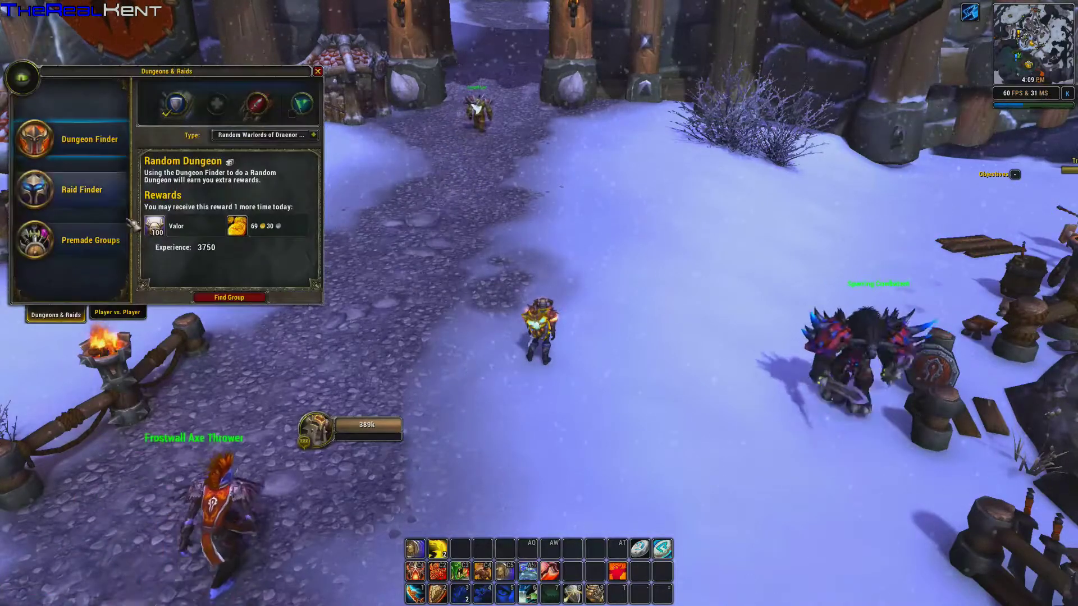
pyautogui.press('i')
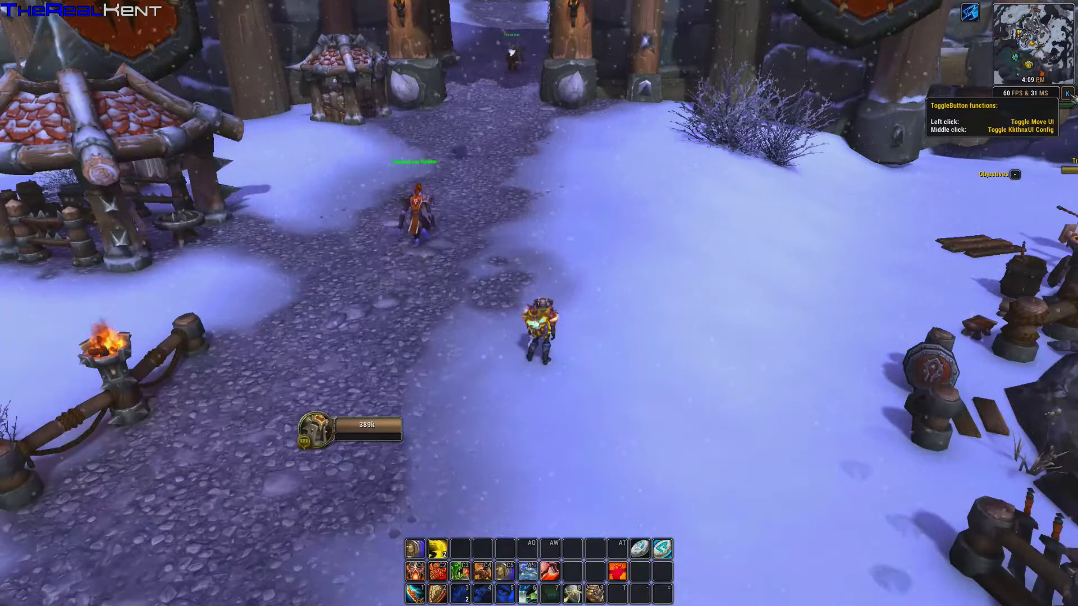
pyautogui.click(1067, 94)
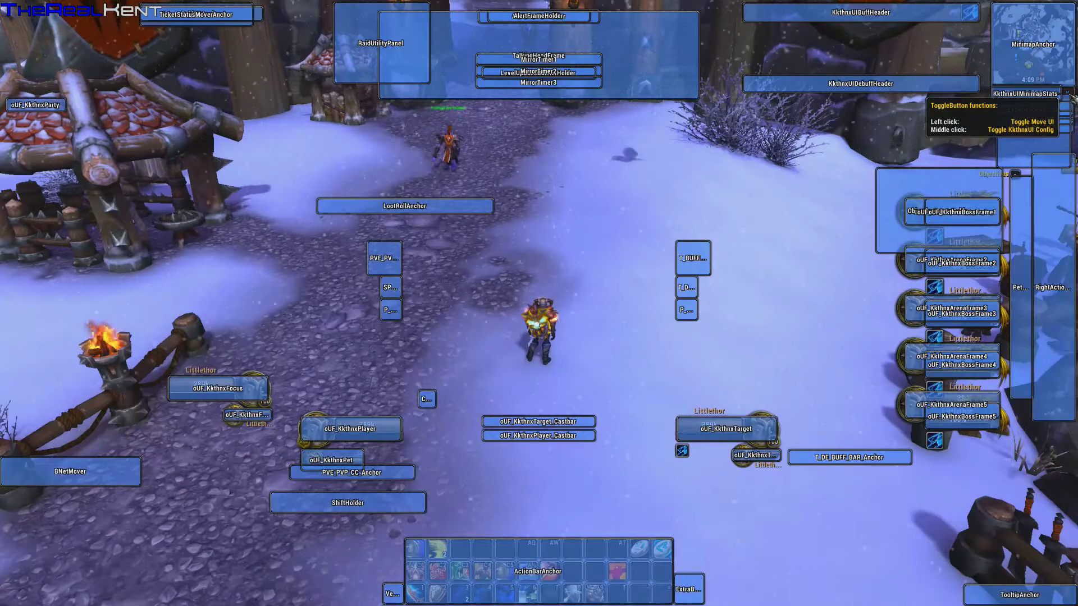
# - Exit Move UI, open the KkthnxUI config, and enable Use flat statusbar textures on General
pyautogui.click(1069, 93)
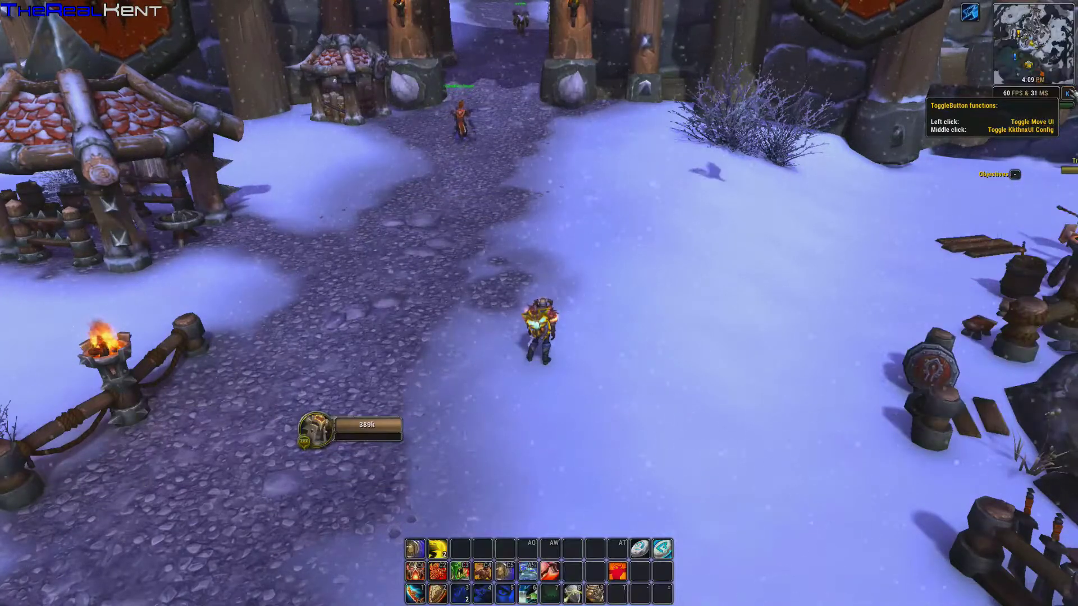
pyautogui.middleClick(1070, 93)
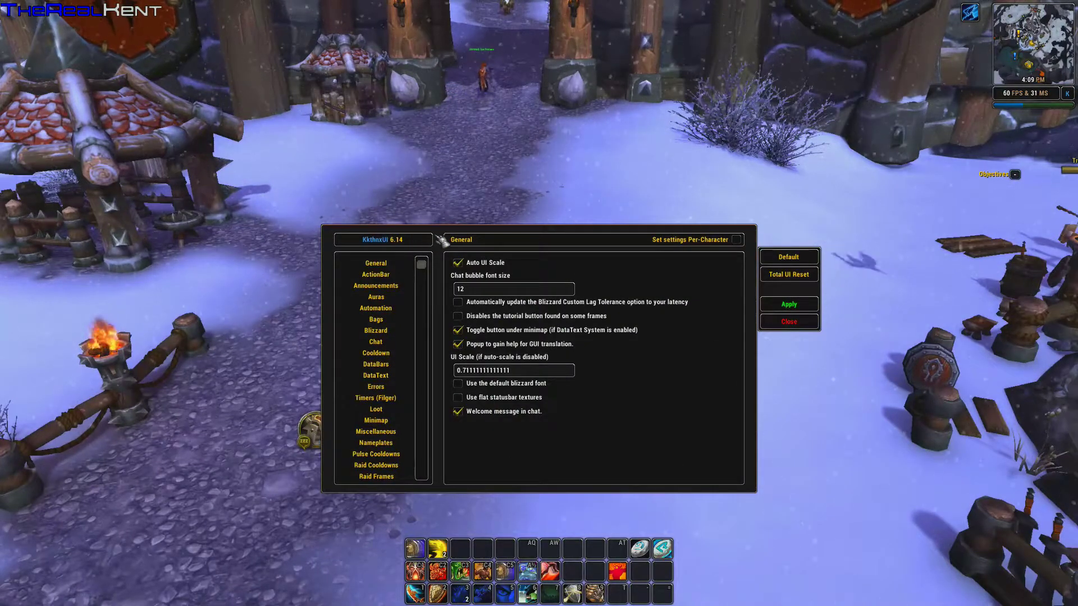
pyautogui.moveTo(439, 235); pyautogui.dragTo(497, 124)
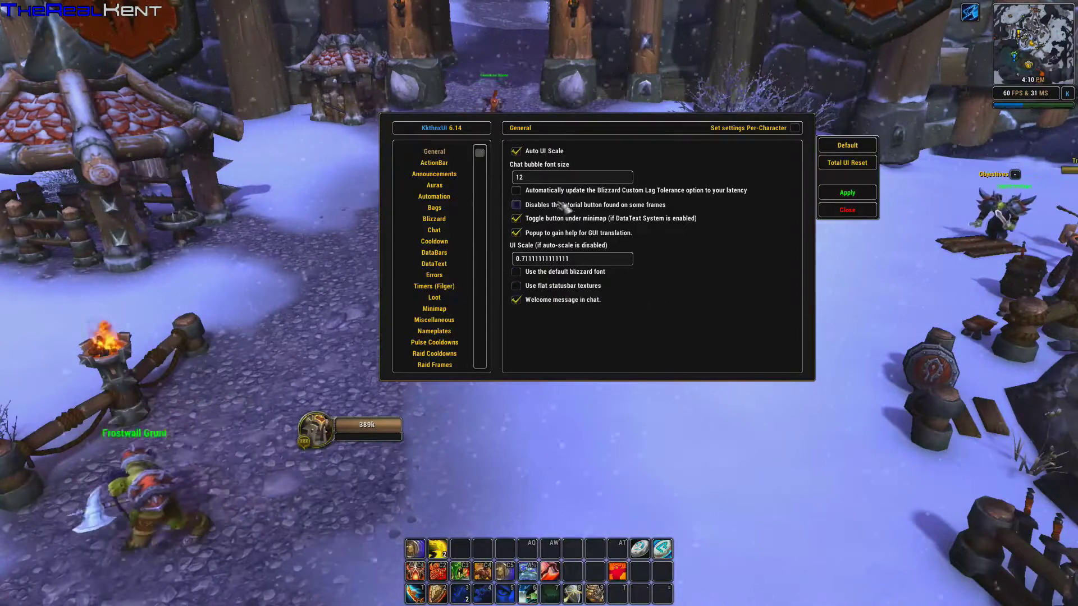
pyautogui.click(534, 287)
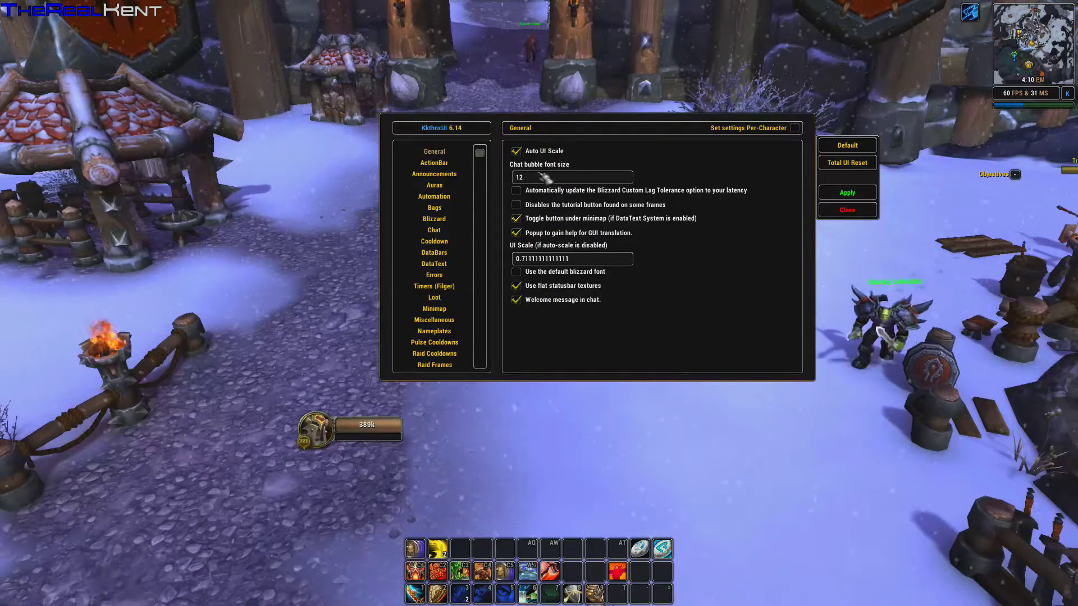
# - Scroll through all the ActionBar options, then go to the Announcements page
pyautogui.click(434, 163)
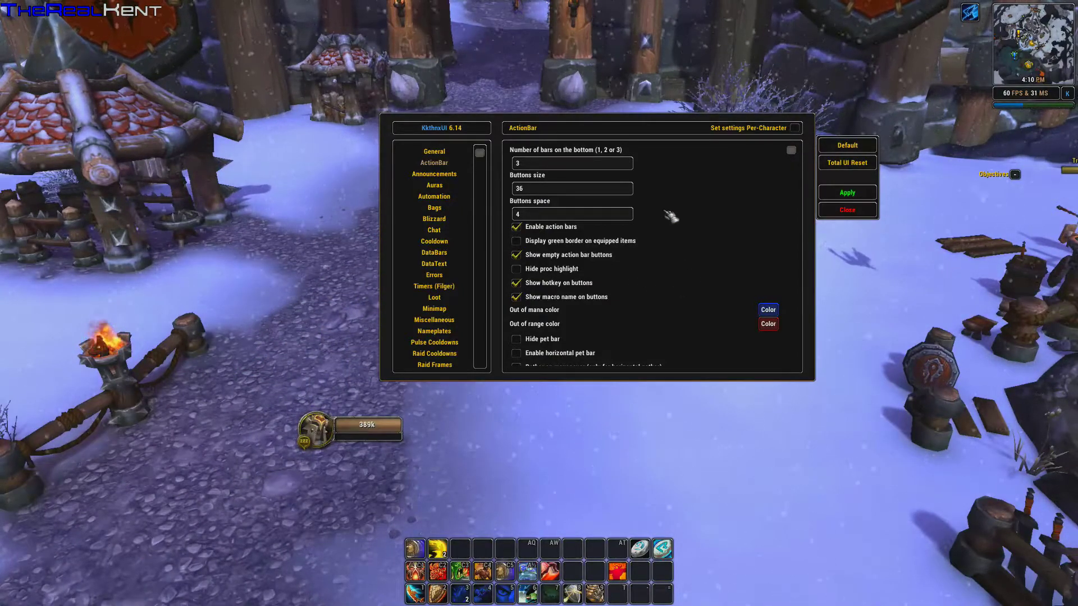
pyautogui.scroll(-4, 670, 273)
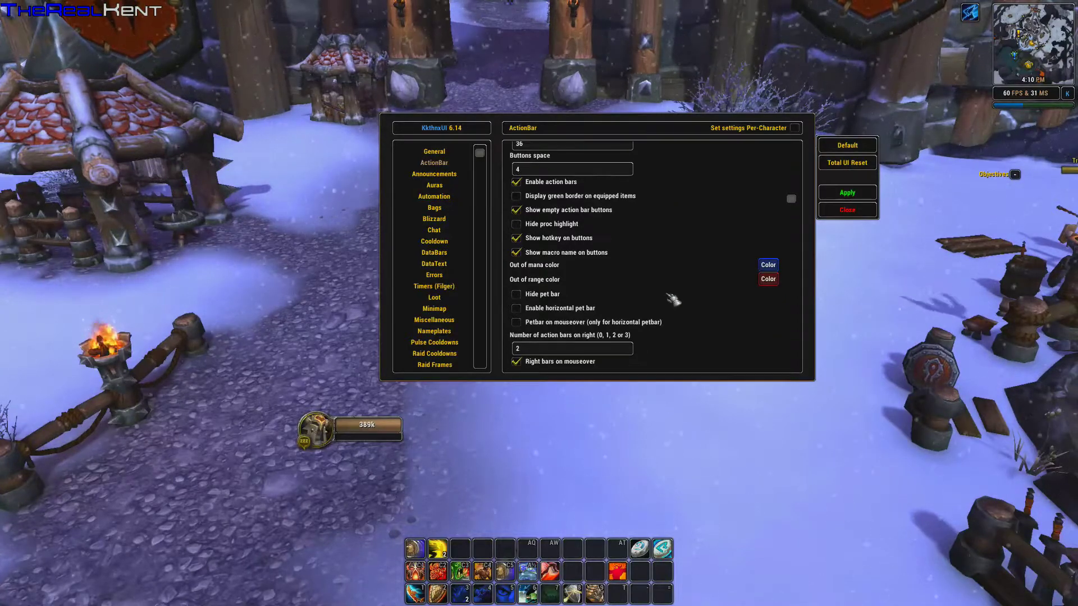
pyautogui.scroll(-5, 673, 299)
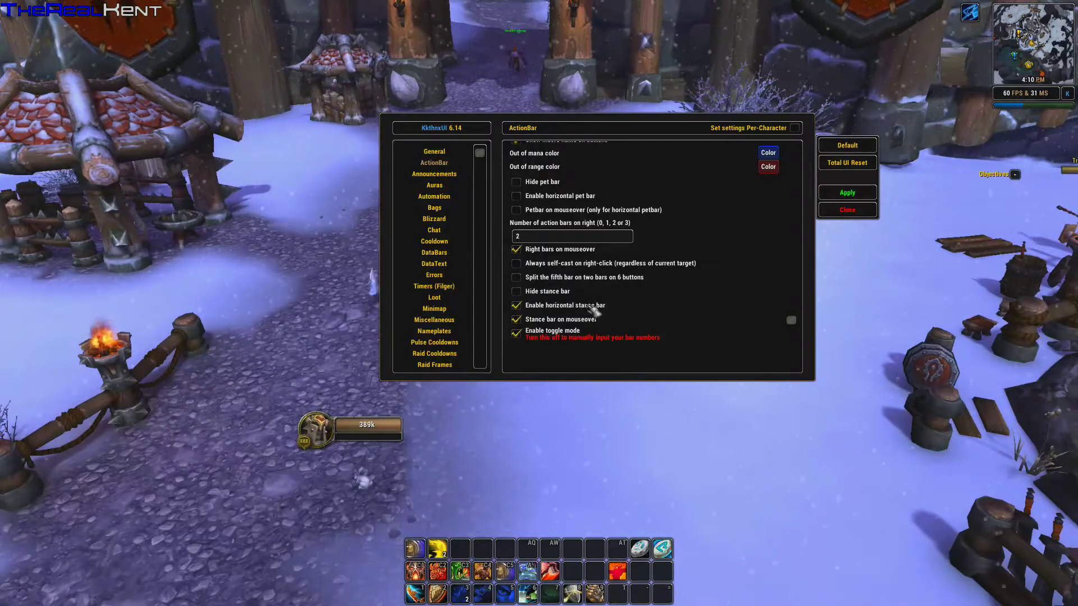
pyautogui.scroll(10, 667, 306)
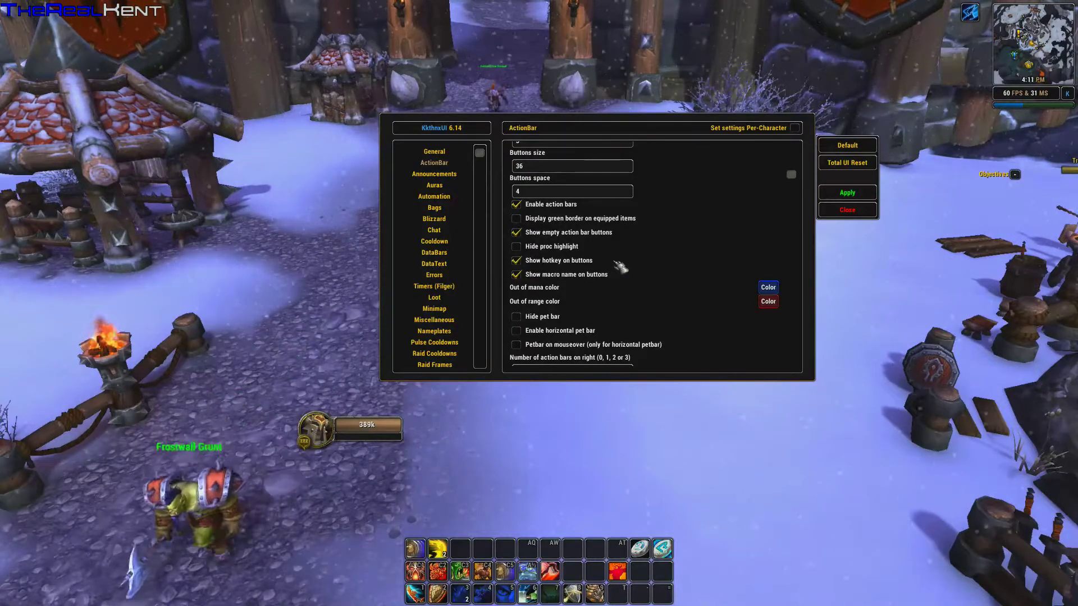
pyautogui.scroll(1, 614, 240)
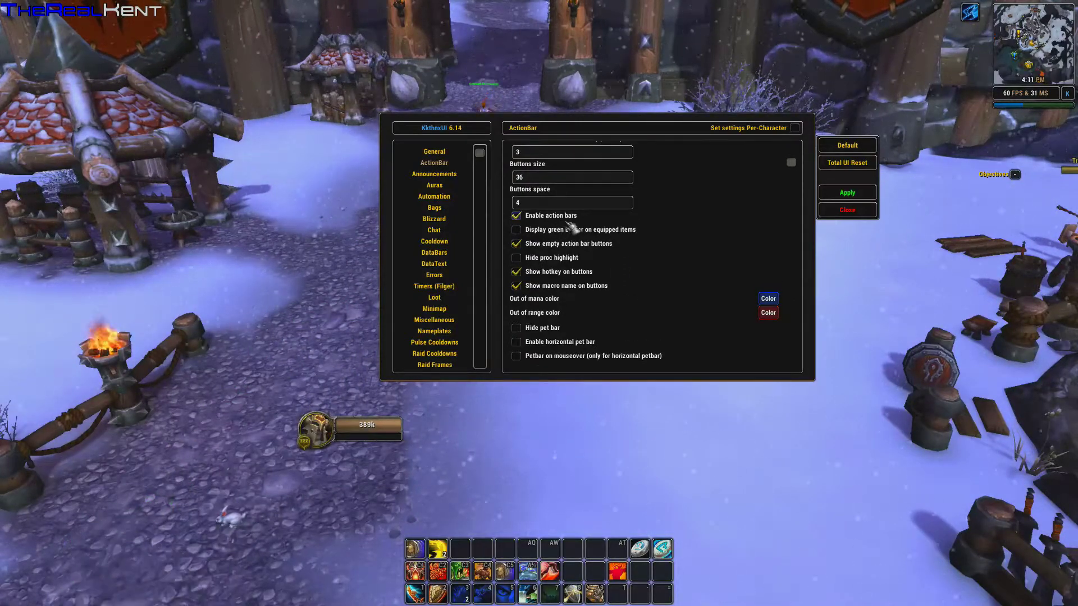
pyautogui.click(464, 176)
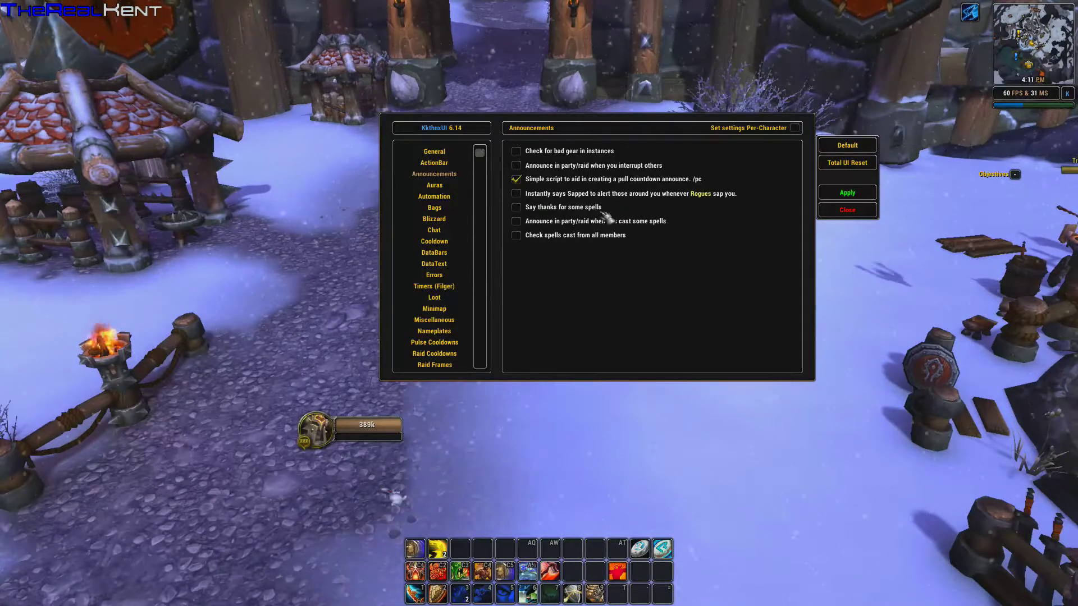
# - Look at the Auras page, then switch to the Automation page
pyautogui.click(436, 186)
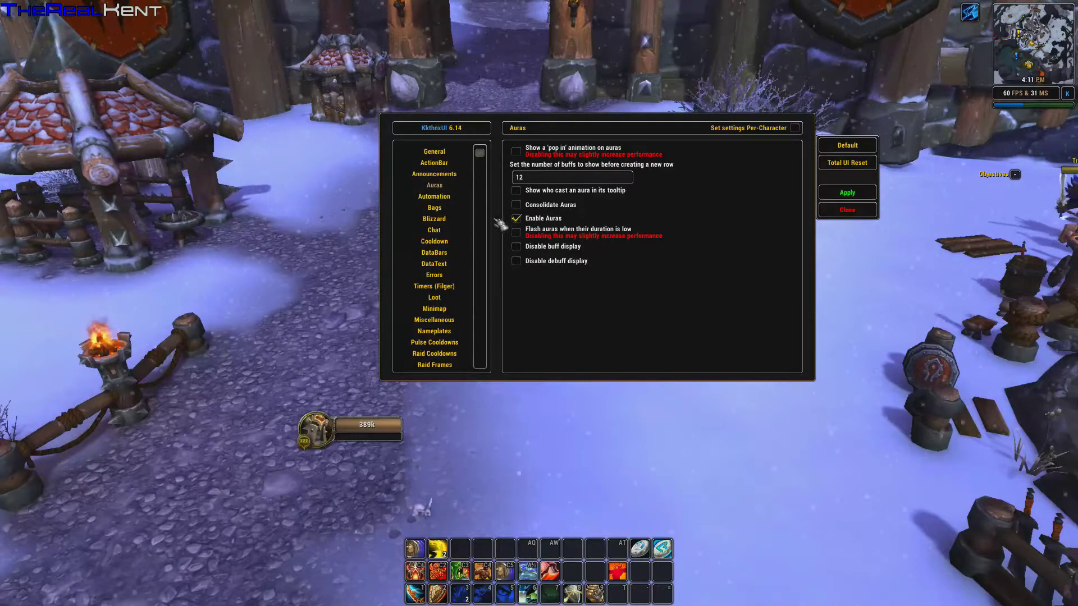
pyautogui.click(456, 197)
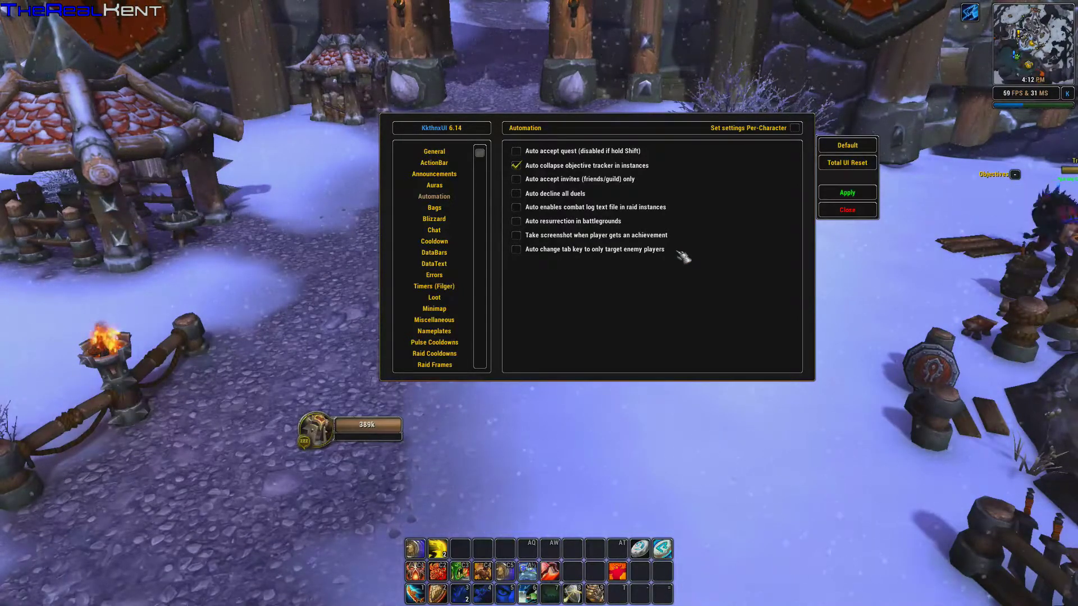
# - Step through the Bags, Blizzard, Chat, Cooldown and DataBars settings pages
pyautogui.click(447, 210)
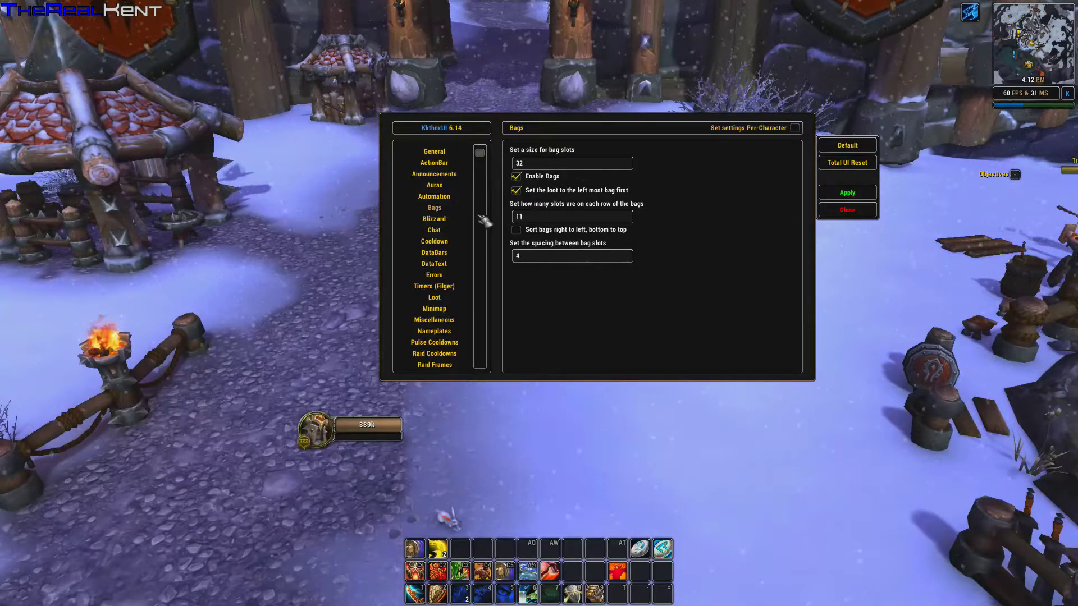
pyautogui.click(457, 222)
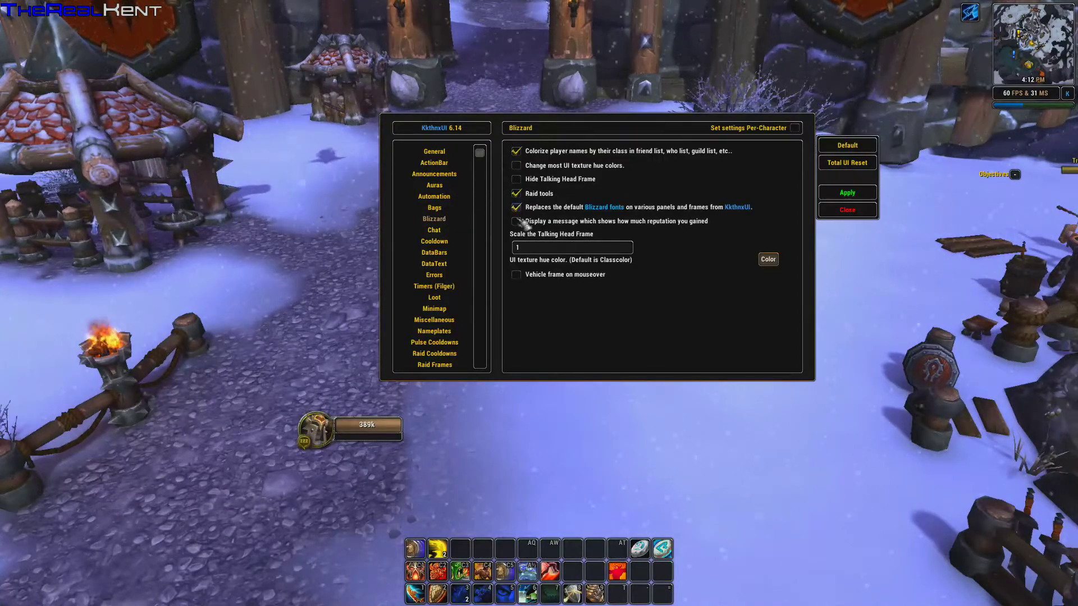
pyautogui.click(461, 232)
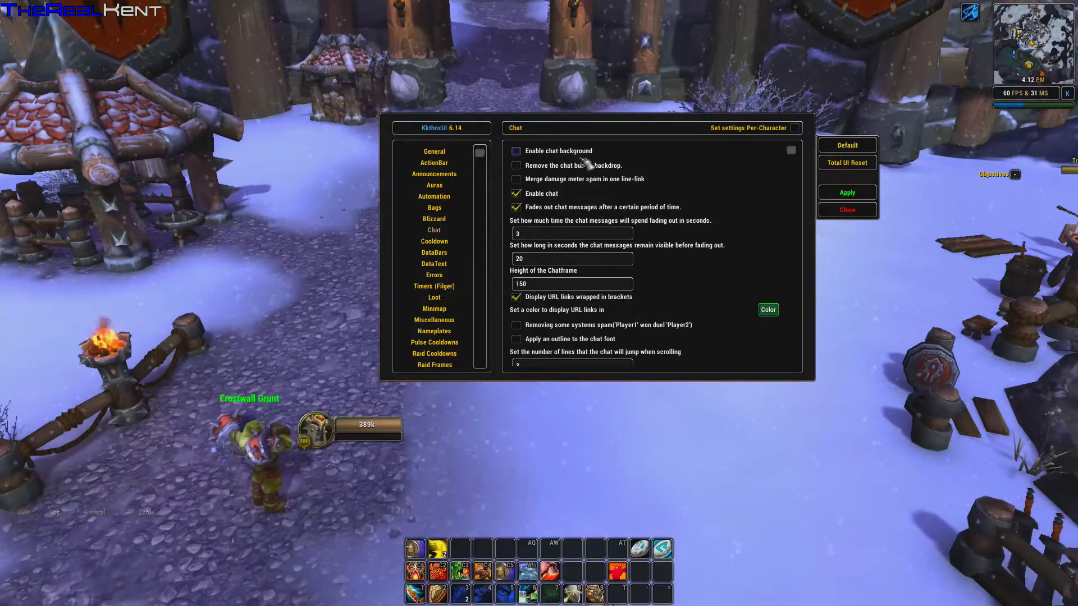
pyautogui.click(436, 241)
pyautogui.click(449, 252)
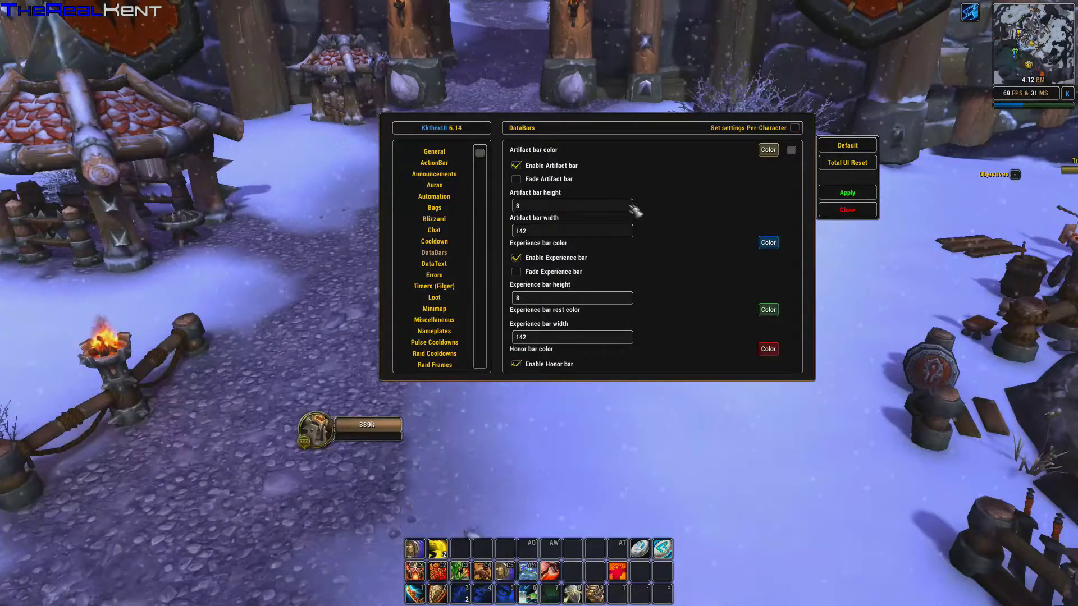
pyautogui.scroll(-2, 662, 300)
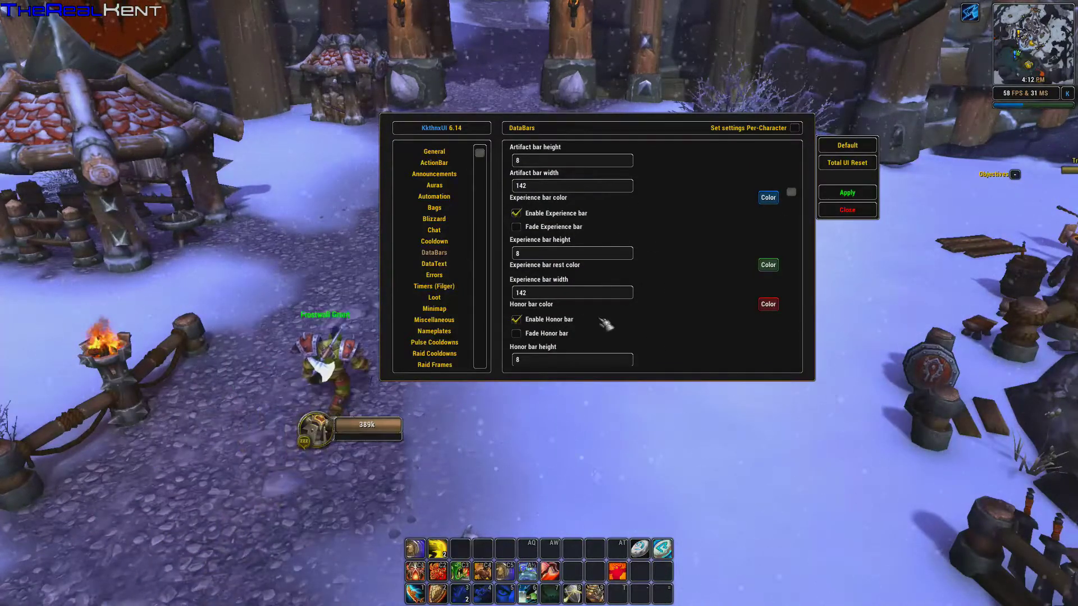
pyautogui.scroll(-7, 651, 350)
pyautogui.scroll(5, 651, 350)
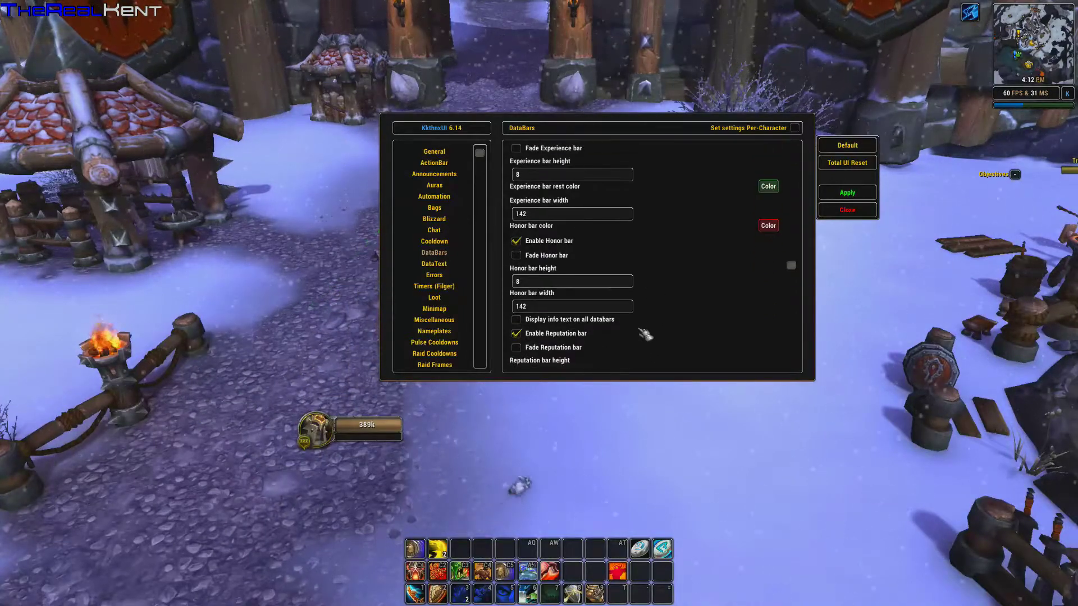
# - Continue through the DataText, Errors and Timers (Filger) pages to the Loot page
pyautogui.click(444, 264)
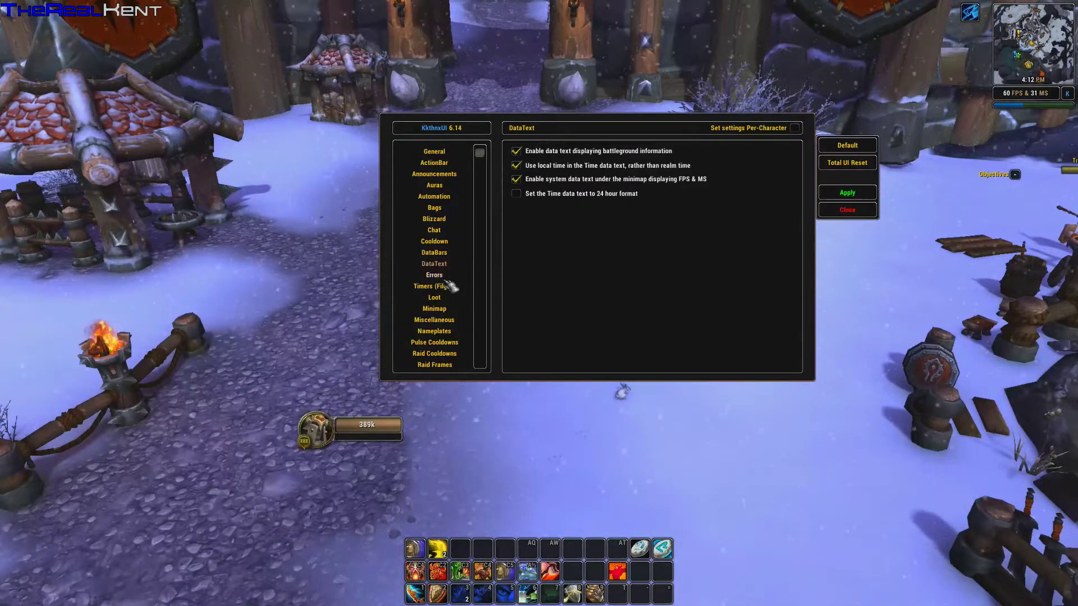
pyautogui.click(445, 277)
pyautogui.click(453, 287)
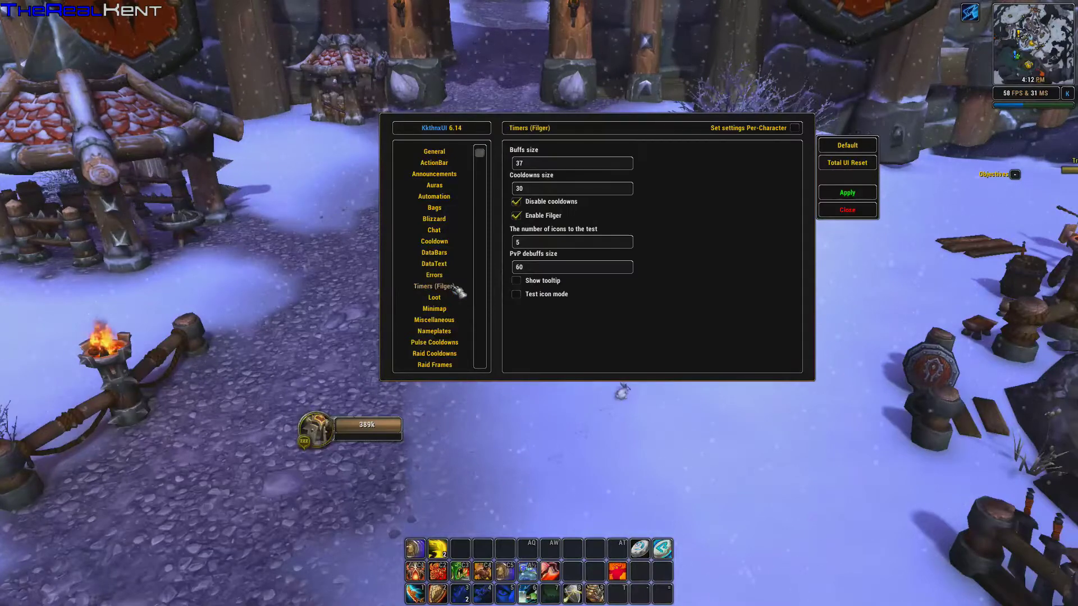
pyautogui.click(454, 300)
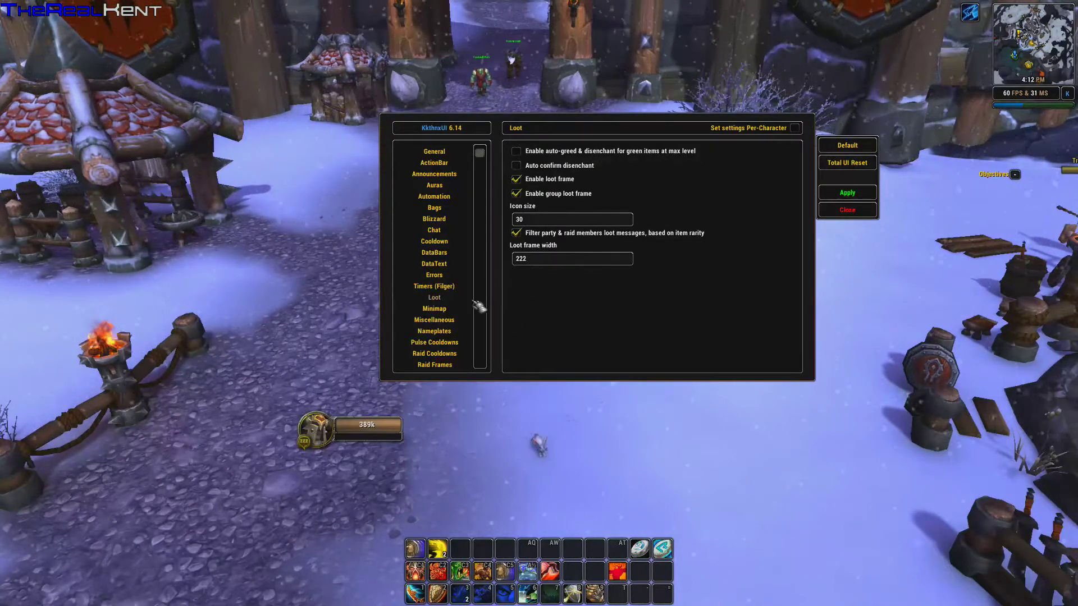
# - Review the Minimap page, then open and scroll the Miscellaneous page
pyautogui.click(456, 310)
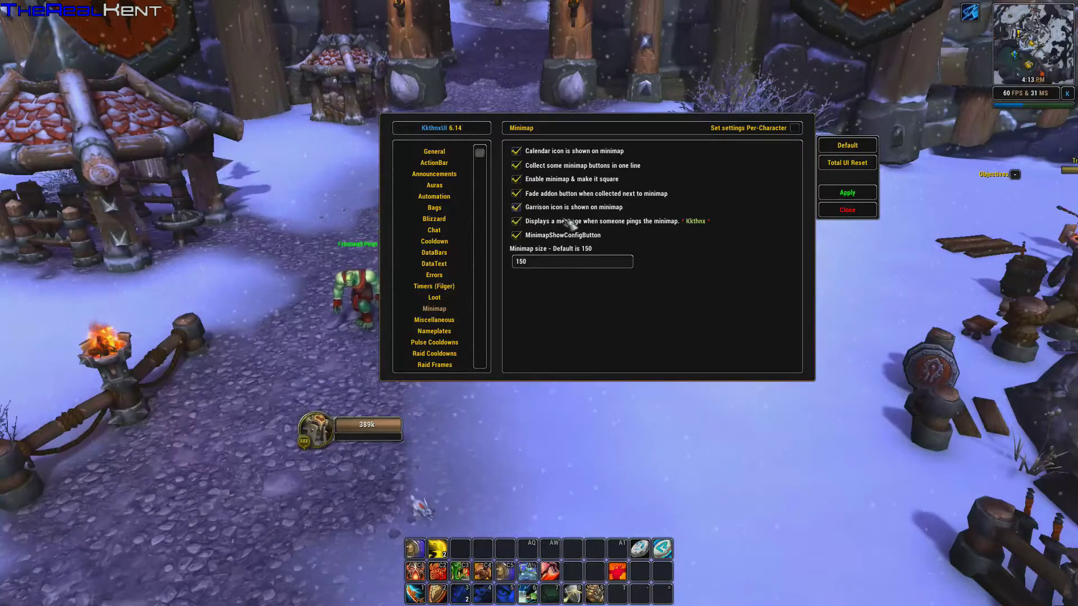
pyautogui.click(453, 323)
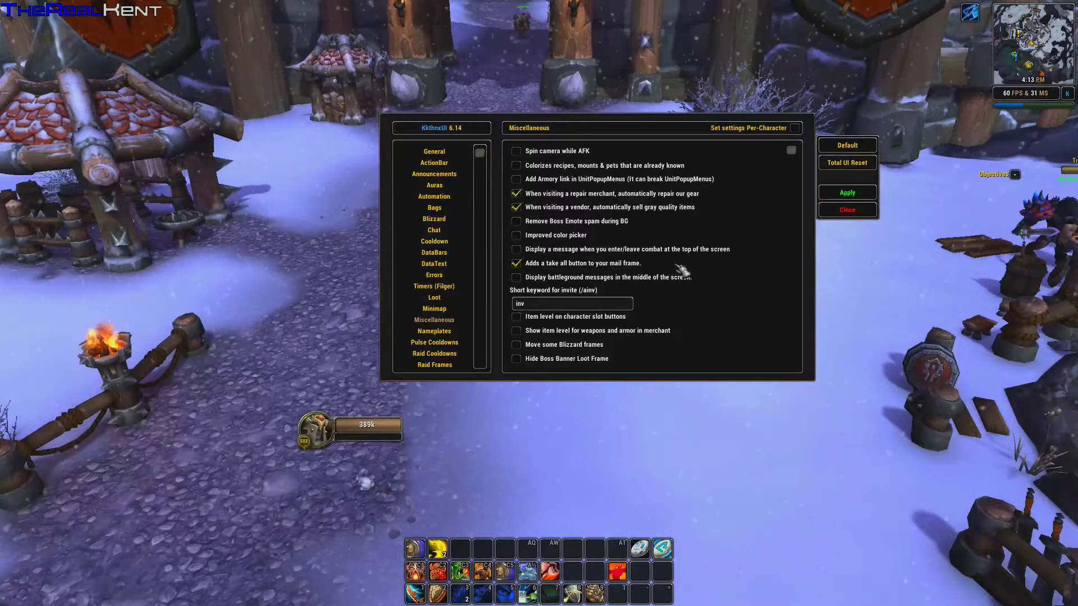
pyautogui.scroll(-5, 695, 307)
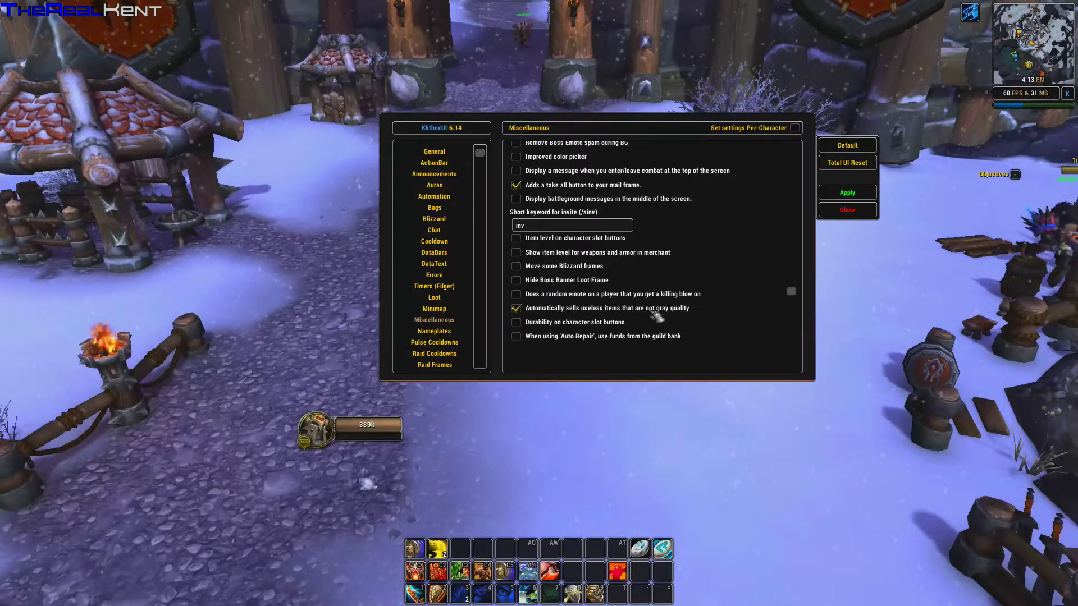
# - Browse Nameplates, Pulse Cooldowns, Raid Cooldowns, Raid Frames, AddOn Skins, Tooltip, then Unit Frames
pyautogui.click(455, 331)
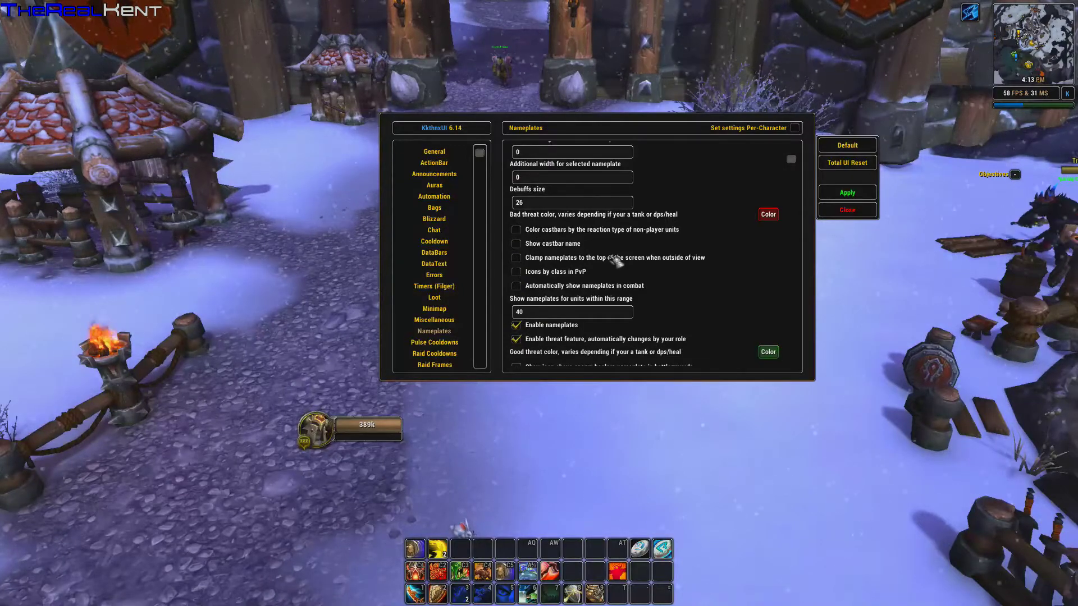
pyautogui.scroll(-1, 607, 270)
pyautogui.scroll(-4, 472, 320)
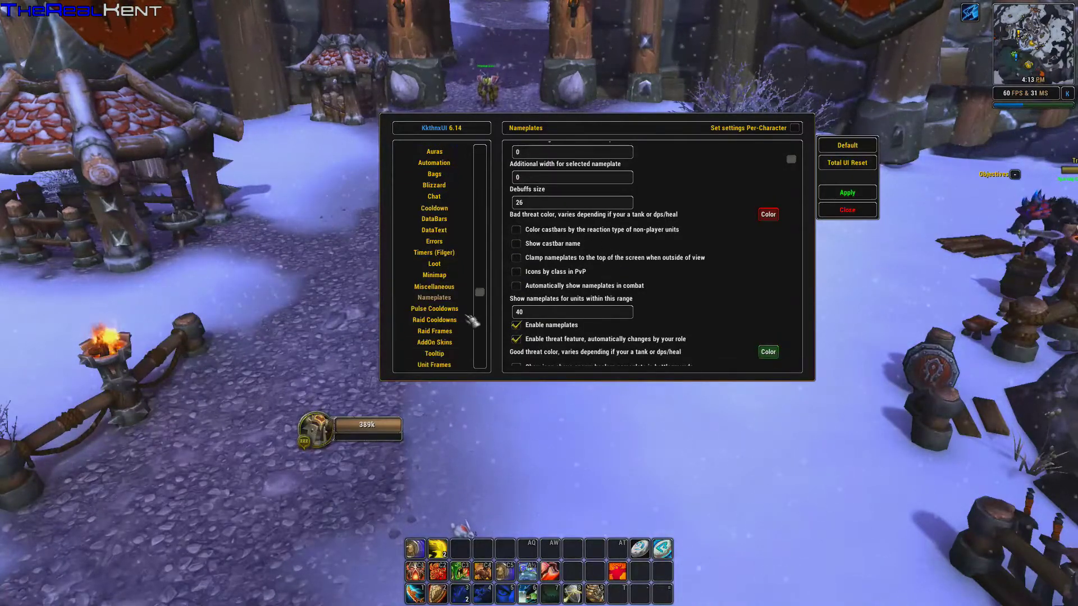
pyautogui.click(459, 299)
pyautogui.click(454, 310)
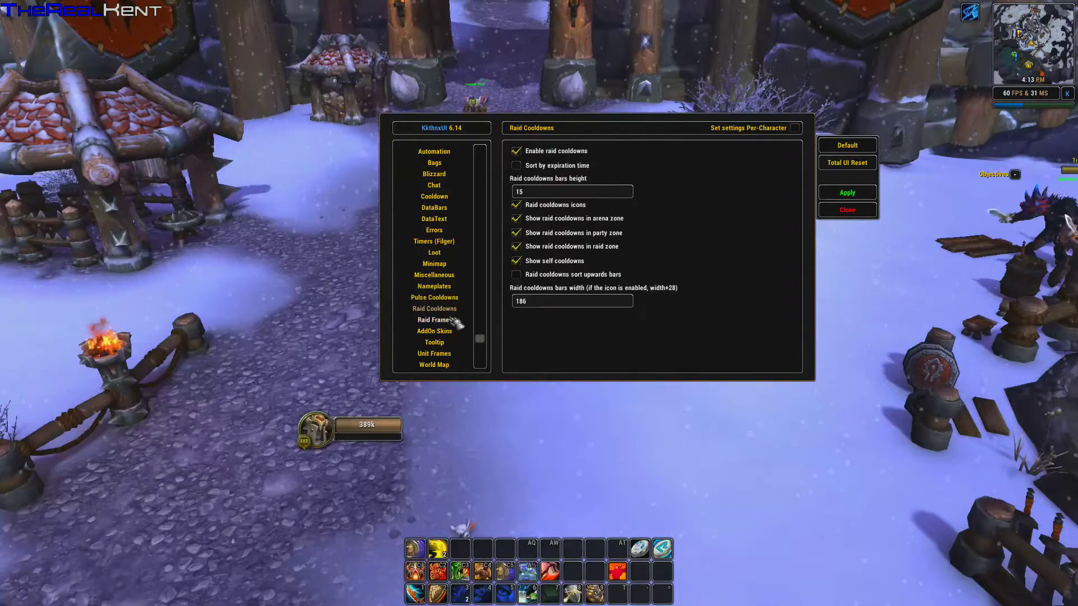
pyautogui.click(454, 321)
pyautogui.click(451, 333)
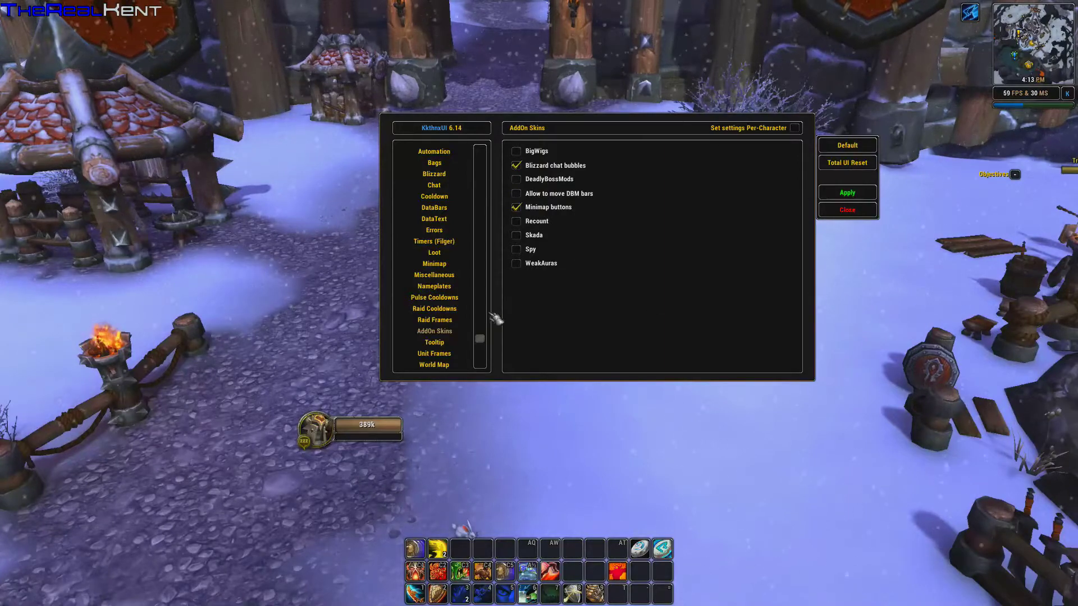
pyautogui.click(455, 343)
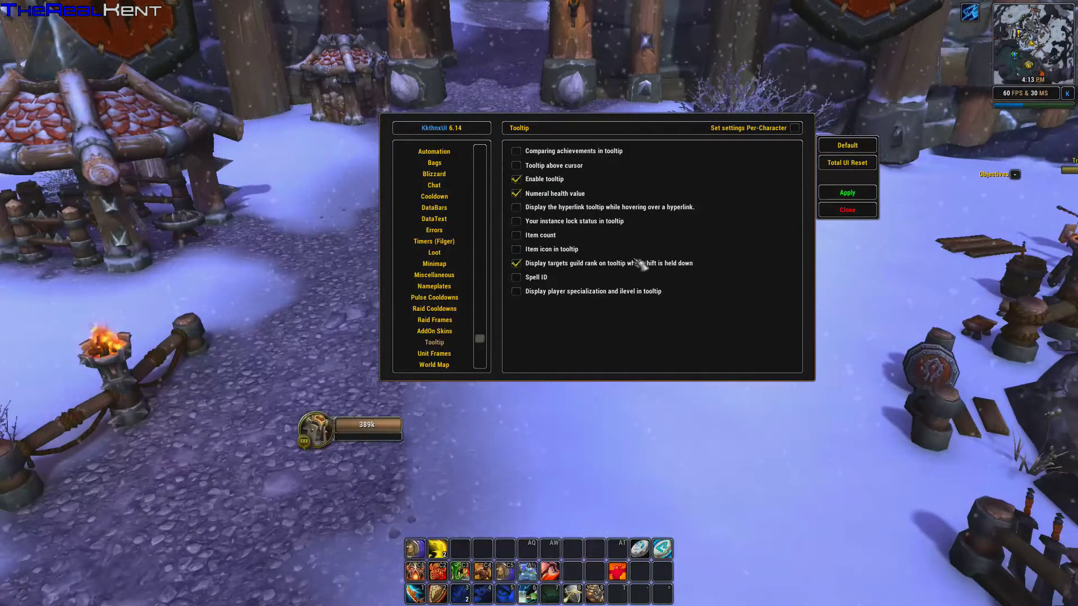
pyautogui.click(443, 355)
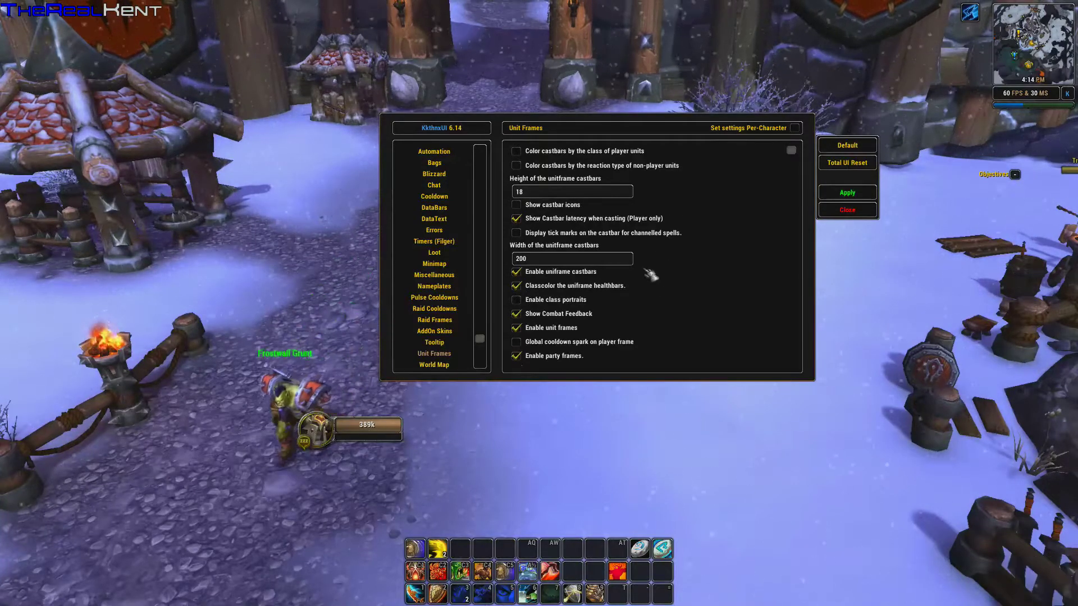
# - Scroll through all the Unit Frames options
pyautogui.scroll(-1, 671, 250)
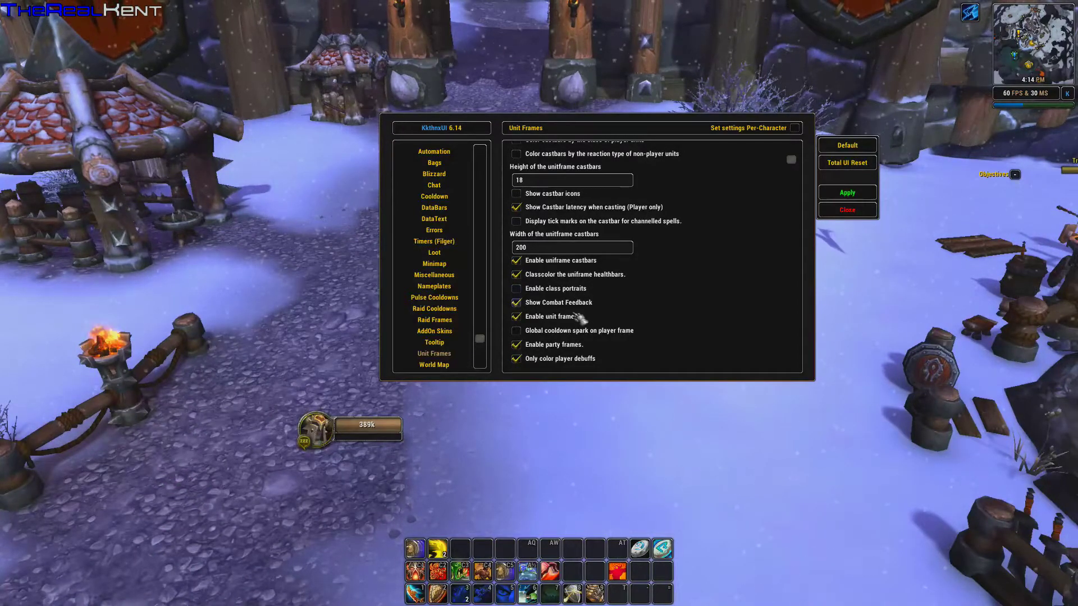
pyautogui.scroll(-5, 576, 340)
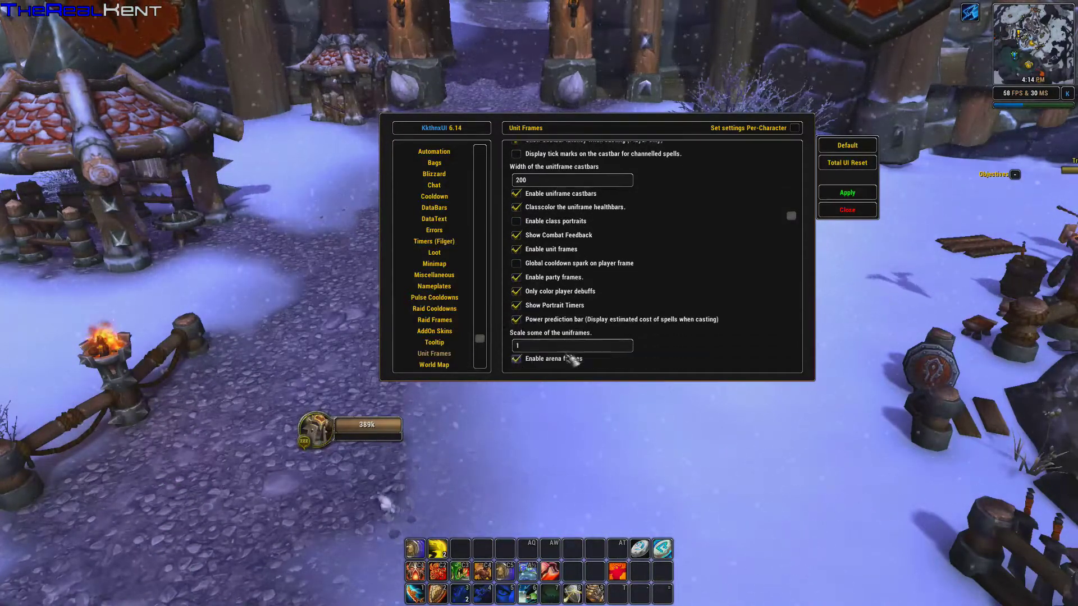
pyautogui.scroll(-1, 573, 359)
pyautogui.scroll(-1, 651, 346)
pyautogui.scroll(-8, 652, 347)
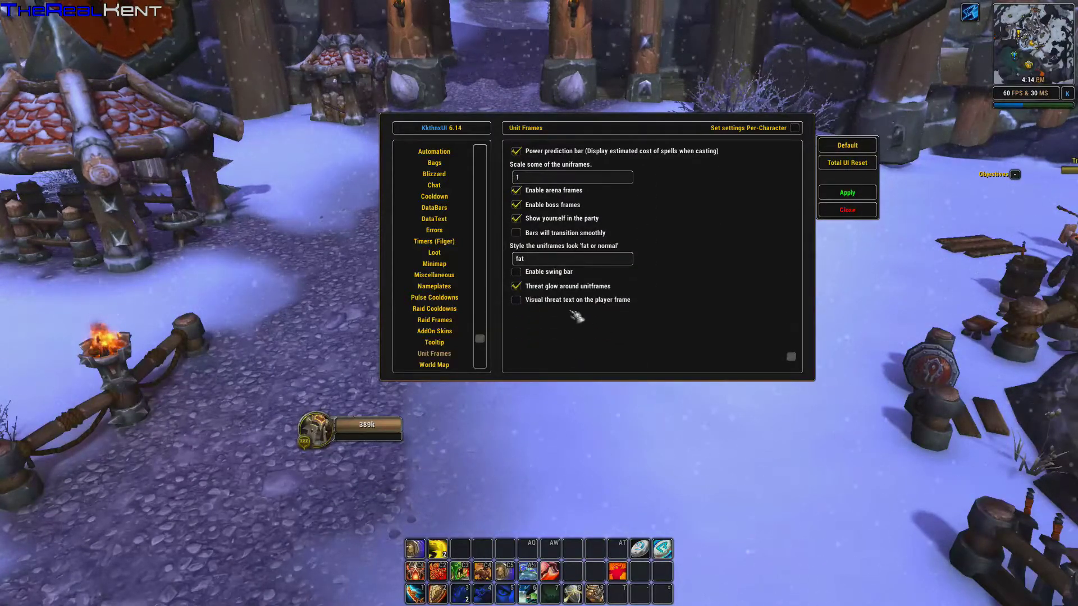
pyautogui.scroll(-1, 447, 347)
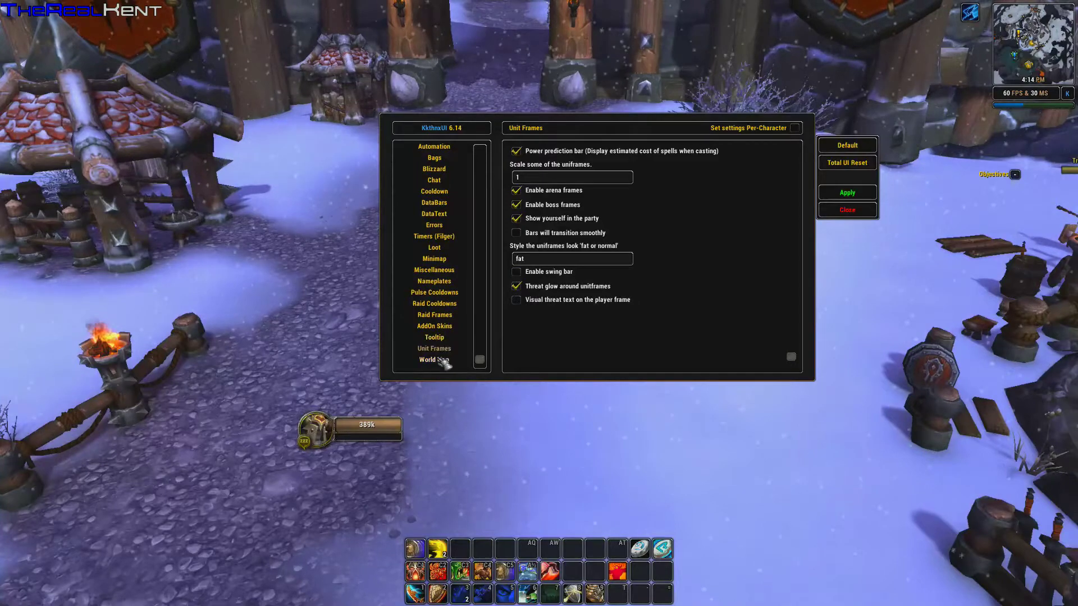
# - Check the World Map page, then apply the configuration to reload the interface
pyautogui.click(433, 360)
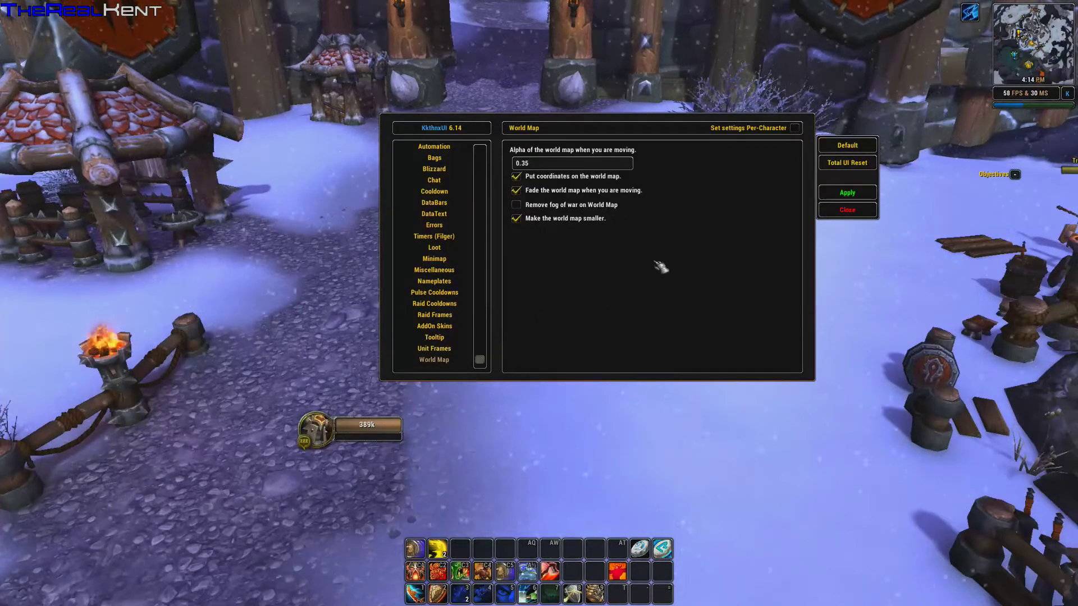
pyautogui.scroll(3, 441, 288)
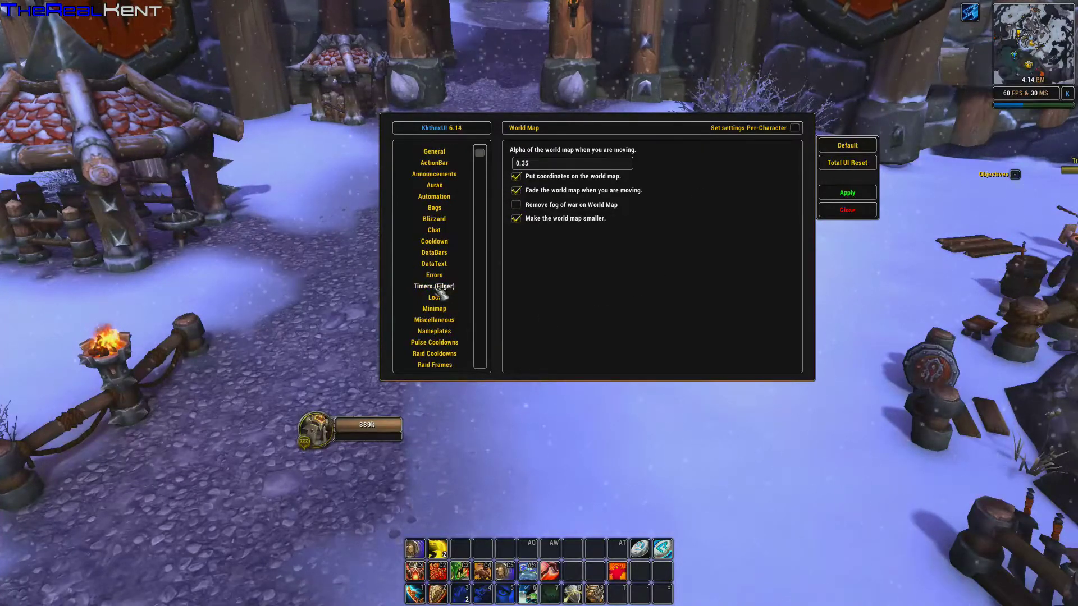
pyautogui.scroll(-3, 441, 291)
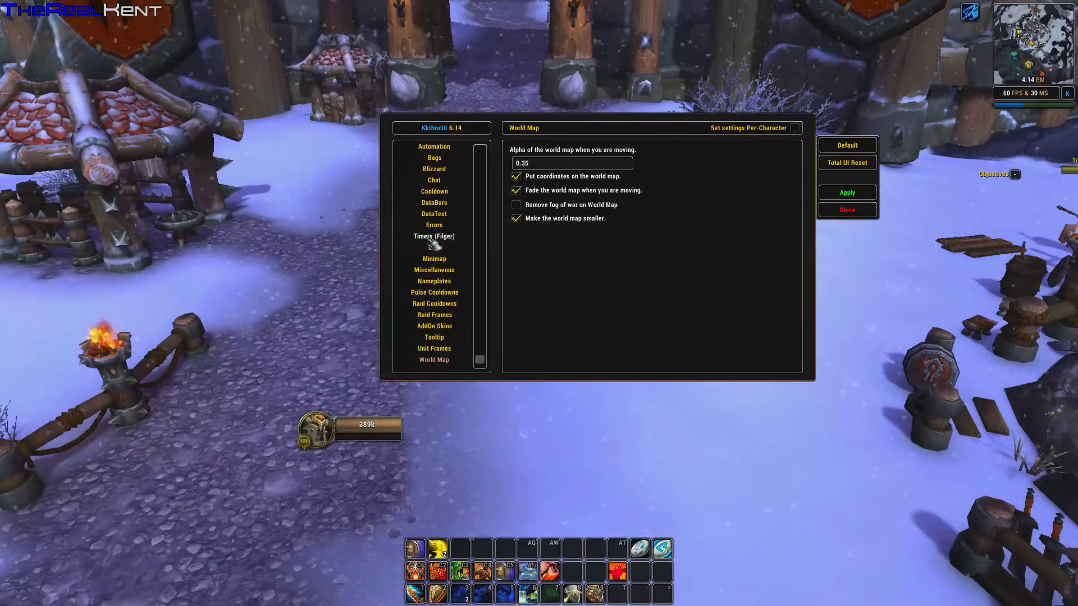
pyautogui.click(844, 194)
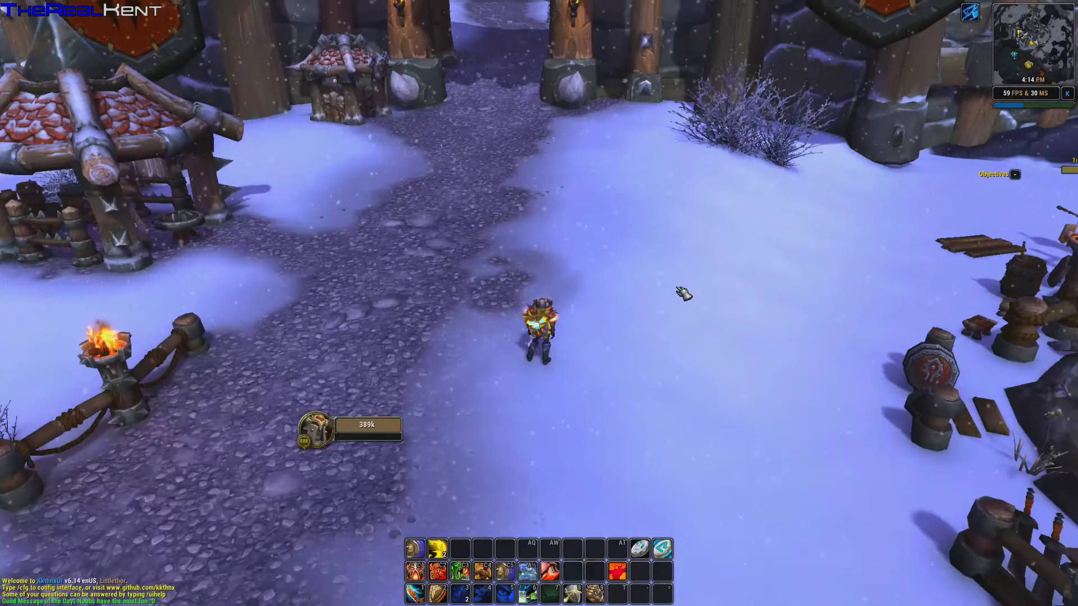
# - Open all bags in the combined KkthnxUI bag window with B
pyautogui.press('b')
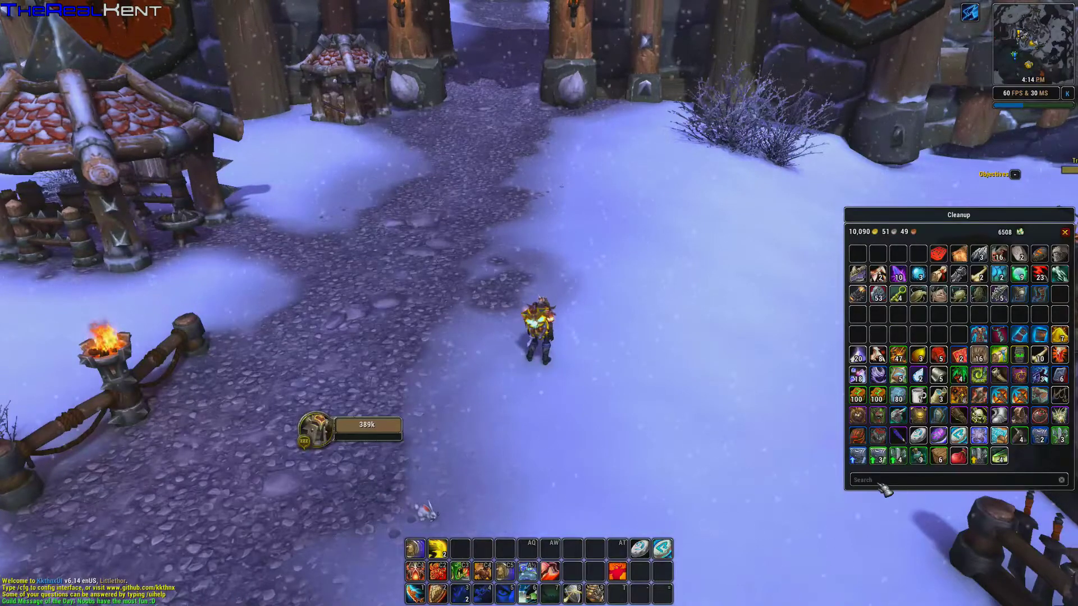
# - Sort the KkthnxUI bag items with Cleanup, then close the combined bag window
pyautogui.click(898, 215)
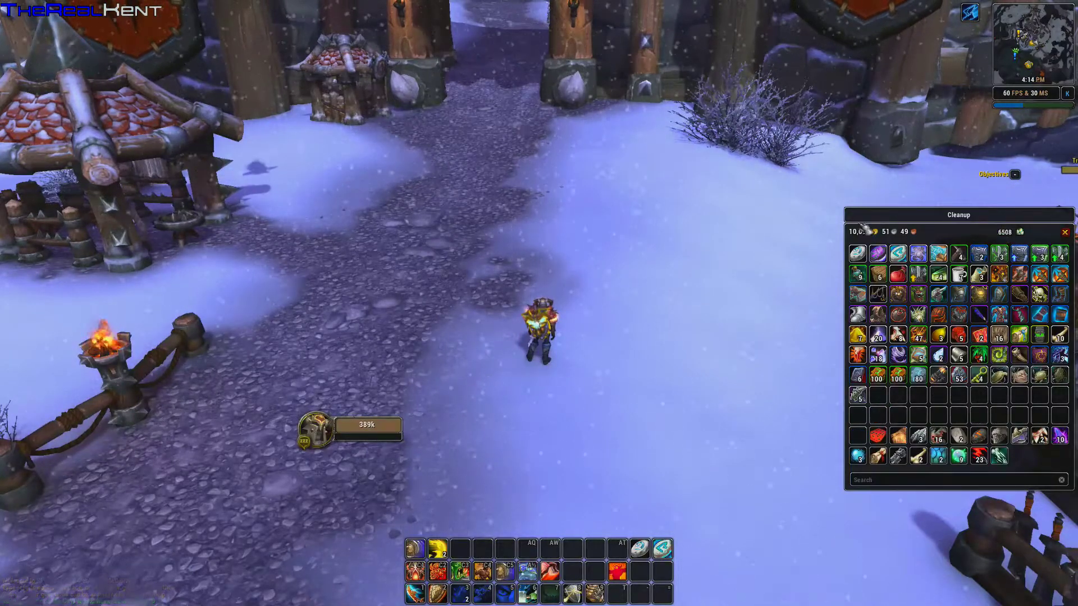
pyautogui.click(1065, 233)
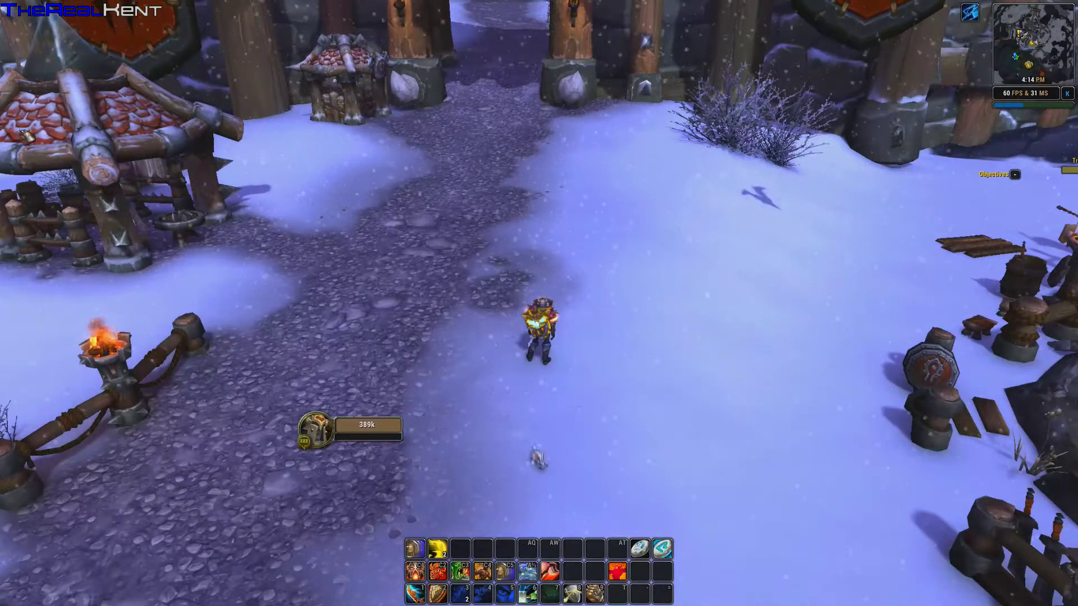
# - Turn the camera toward the training-dummy yard and run the character toward the dummies
pyautogui.moveTo(11, 84); pyautogui.dragTo(168, 84)
pyautogui.press('w')
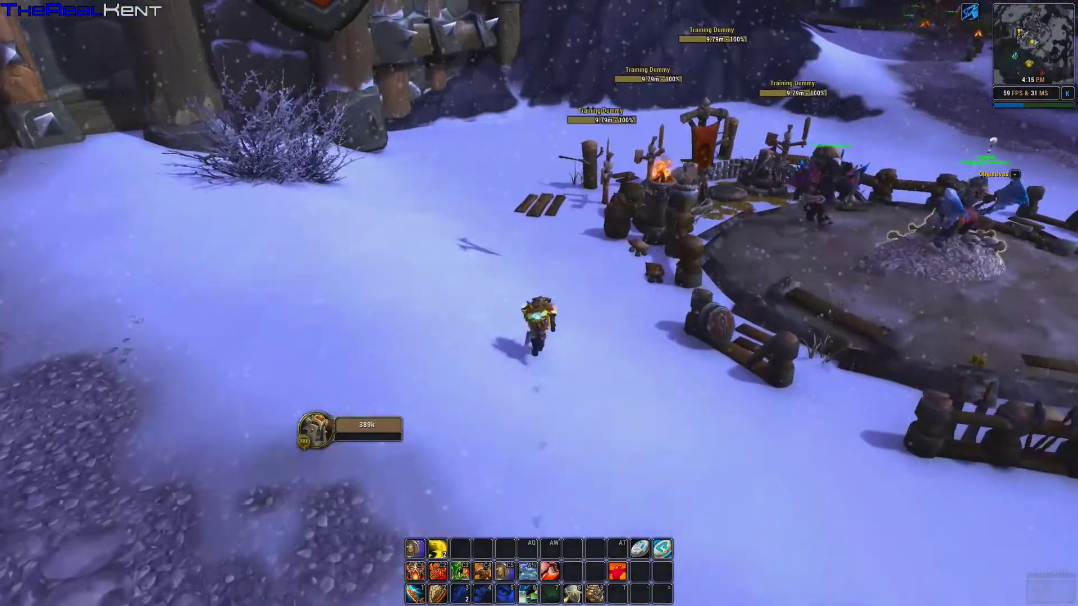